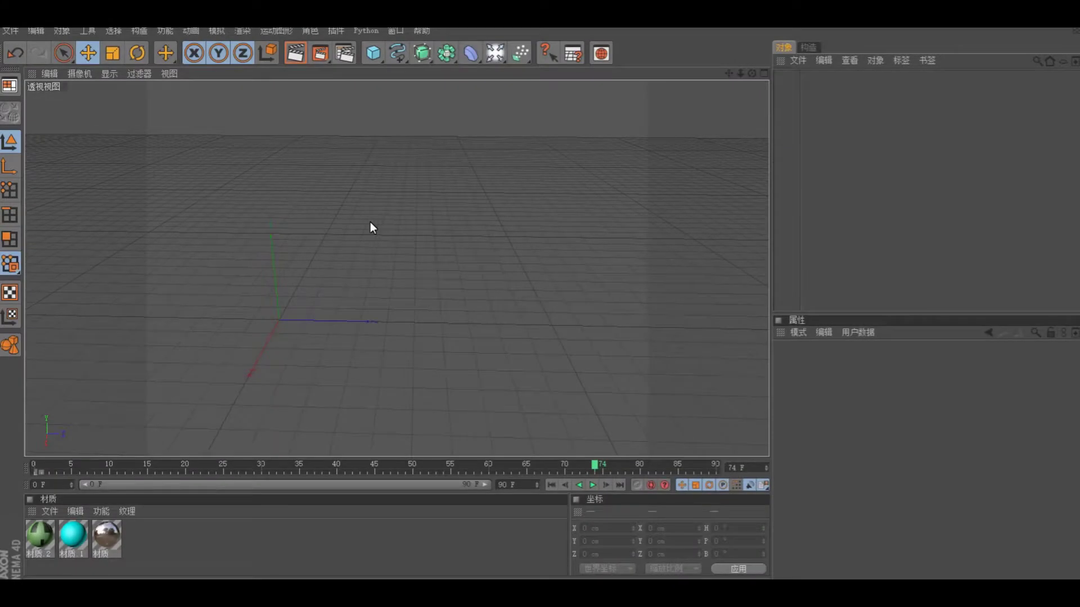
Step: Add a cube and raise it along Y to about 284 cm
{"action": "left_click", "coordinate": [496, 54]}
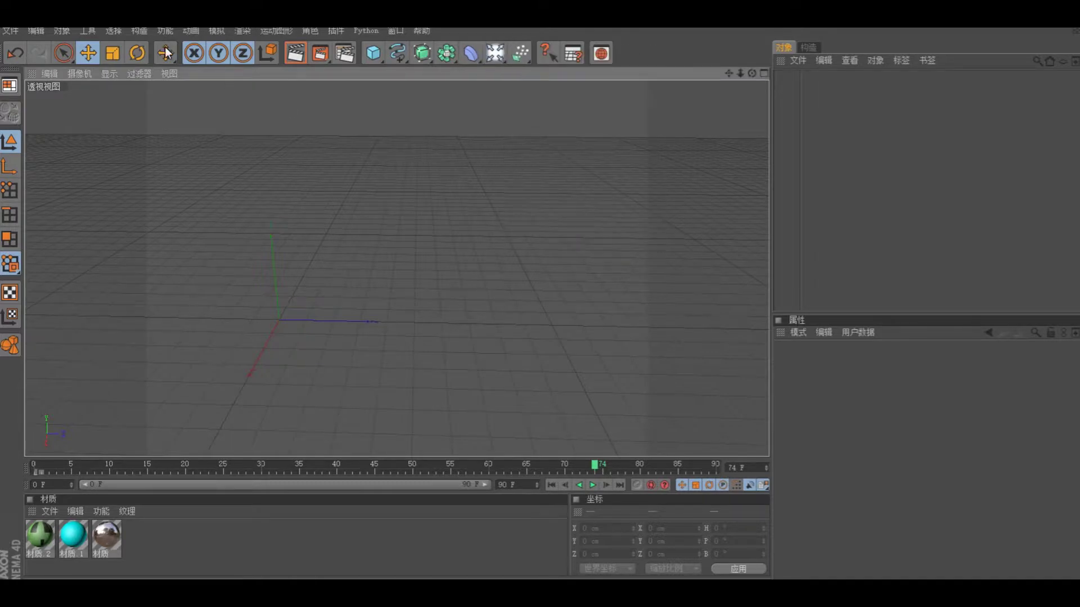
{"action": "left_click_drag", "start_coordinate": [377, 53], "coordinate": [417, 73]}
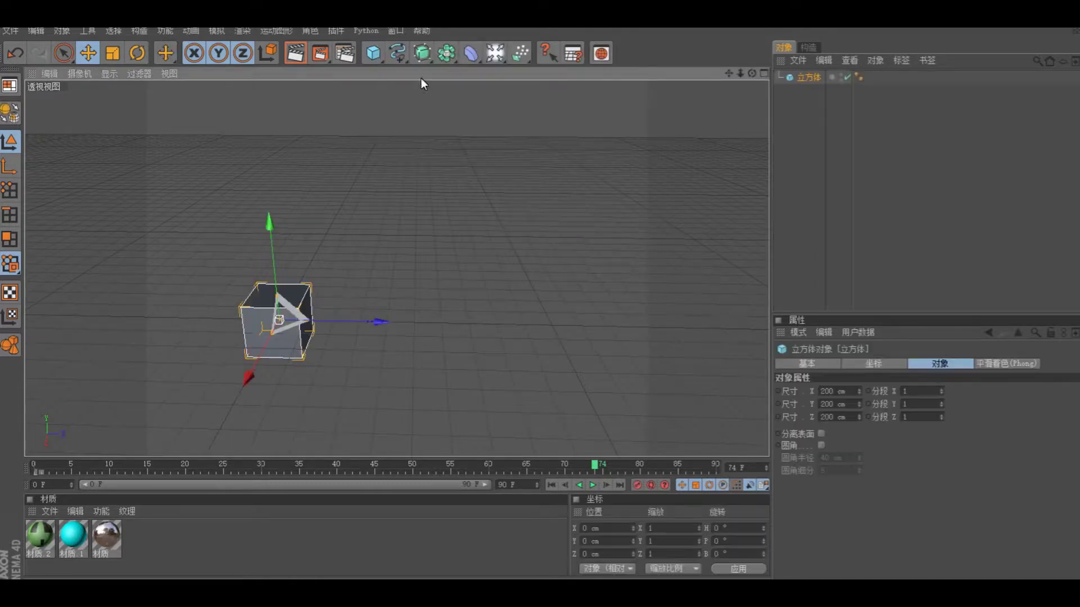
{"action": "left_click_drag", "start_coordinate": [268, 239], "coordinate": [267, 167]}
{"action": "left_click", "coordinate": [499, 250]}
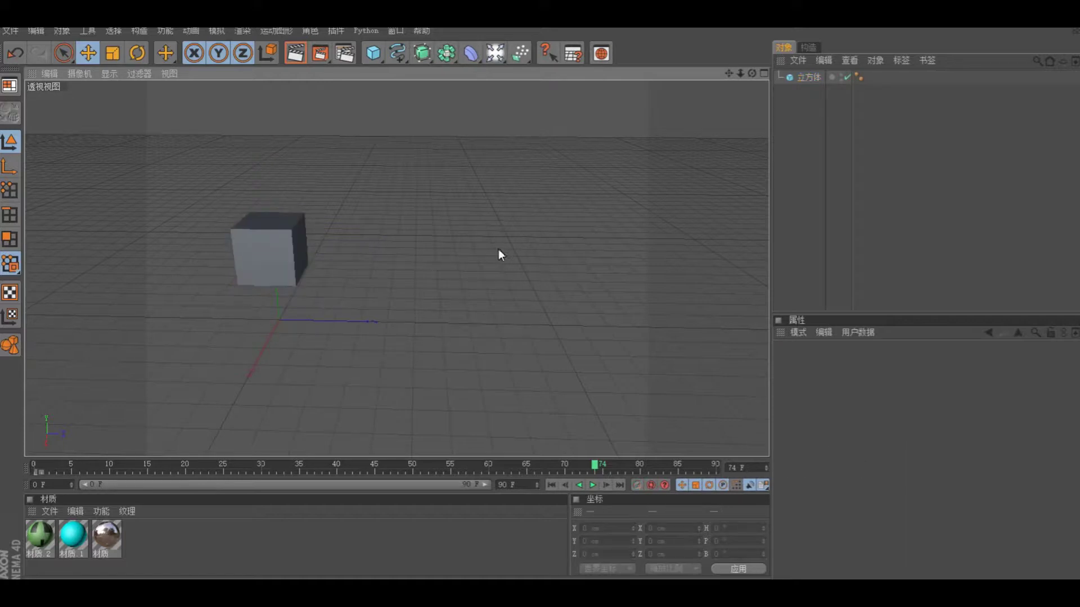
{"action": "left_click_drag", "start_coordinate": [529, 254], "coordinate": [613, 154], "text": "alt"}
{"action": "scroll", "coordinate": [458, 222], "scroll_direction": "up", "scroll_amount": 3}
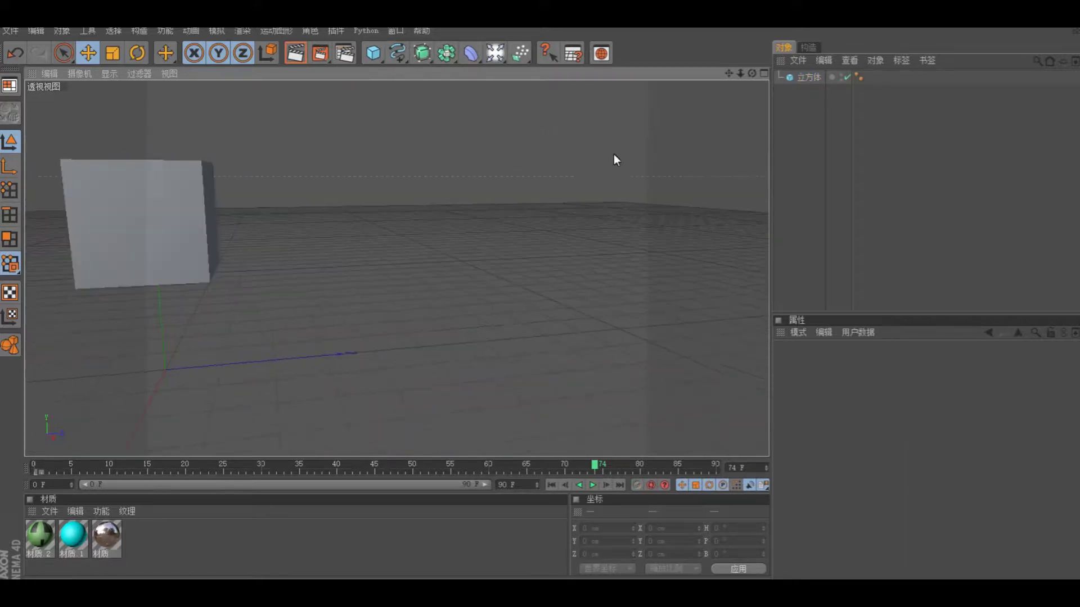
{"action": "scroll", "coordinate": [450, 241], "scroll_direction": "down", "scroll_amount": 4}
{"action": "left_click_drag", "start_coordinate": [450, 241], "coordinate": [478, 99], "text": "alt"}
Step: Add a point light and move it to about X 138, Y 583, Z 290 cm above the cube
{"action": "left_click_drag", "start_coordinate": [520, 52], "coordinate": [515, 68]}
{"action": "left_click_drag", "start_coordinate": [252, 270], "coordinate": [325, 176]}
{"action": "left_click_drag", "start_coordinate": [337, 133], "coordinate": [310, 122]}
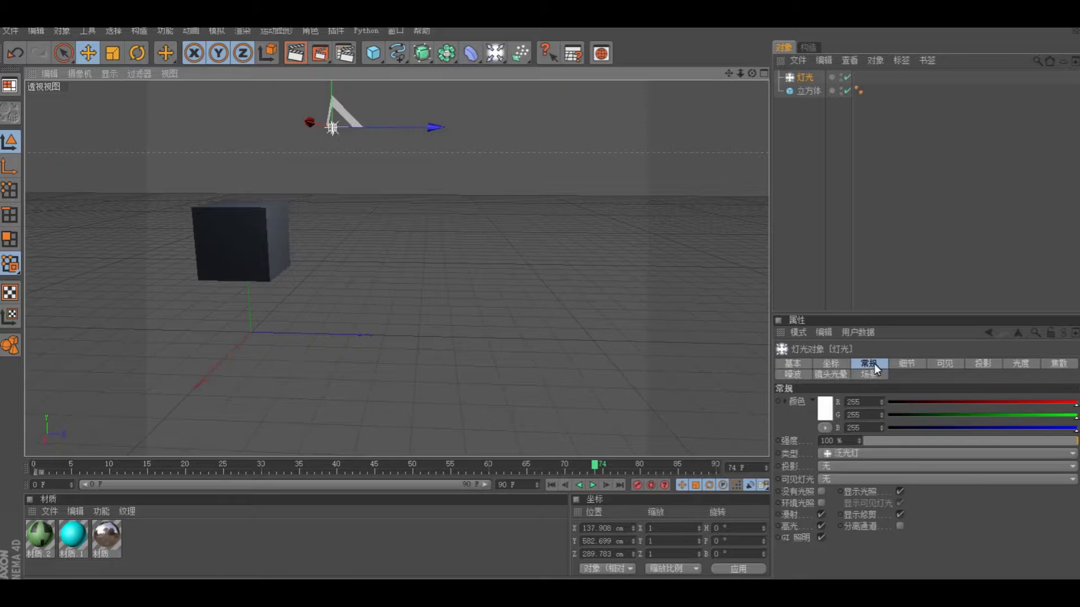
Step: Examine the light's attribute groups: basic, coordinates, general, details, visibility, shadow and photometric
{"action": "left_click", "coordinate": [829, 366]}
{"action": "left_click", "coordinate": [805, 366]}
{"action": "left_click", "coordinate": [825, 366]}
{"action": "left_click", "coordinate": [807, 366]}
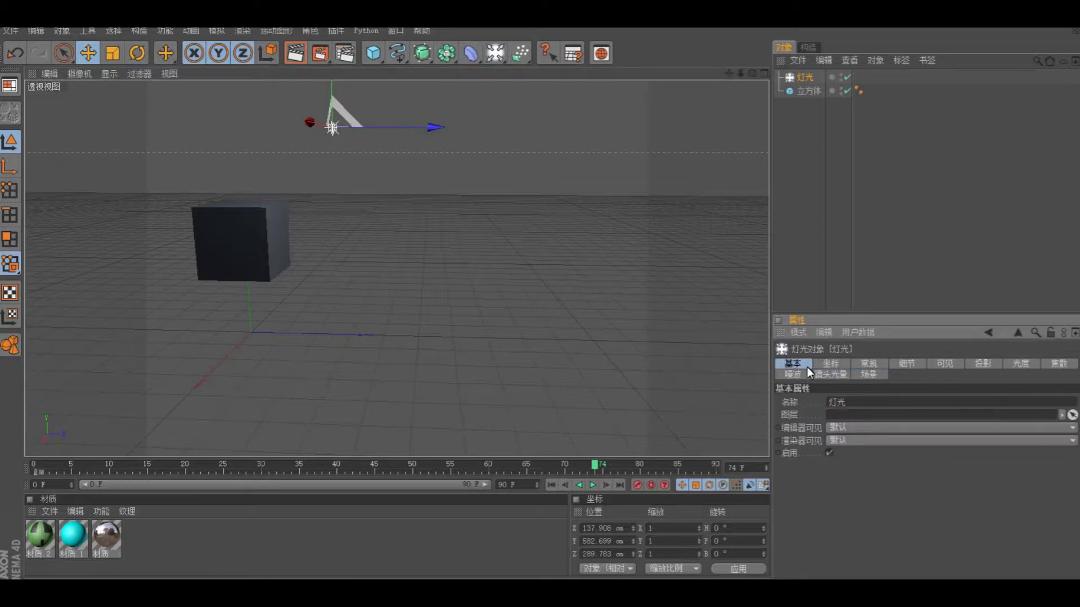
{"action": "left_click", "coordinate": [829, 365]}
{"action": "left_click", "coordinate": [880, 366]}
{"action": "left_click", "coordinate": [906, 365]}
{"action": "left_click", "coordinate": [946, 365]}
{"action": "left_click", "coordinate": [992, 365]}
{"action": "left_click", "coordinate": [1021, 365]}
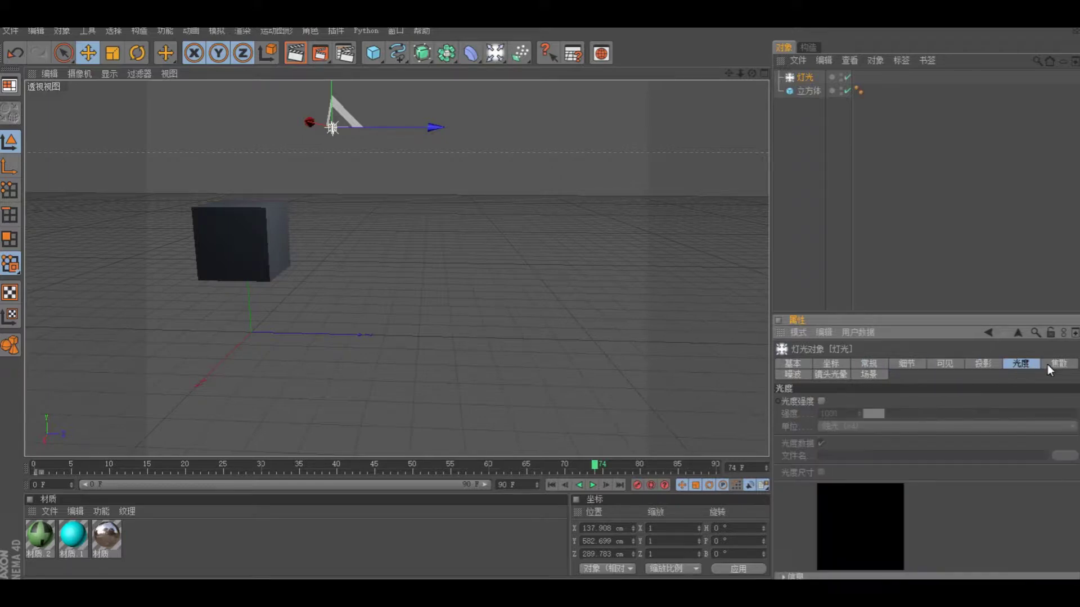
Step: Enable the light's photometric intensity and raise it to about 3632
{"action": "left_click", "coordinate": [822, 402]}
{"action": "left_click_drag", "start_coordinate": [871, 413], "coordinate": [942, 423]}
{"action": "left_click", "coordinate": [504, 336]}
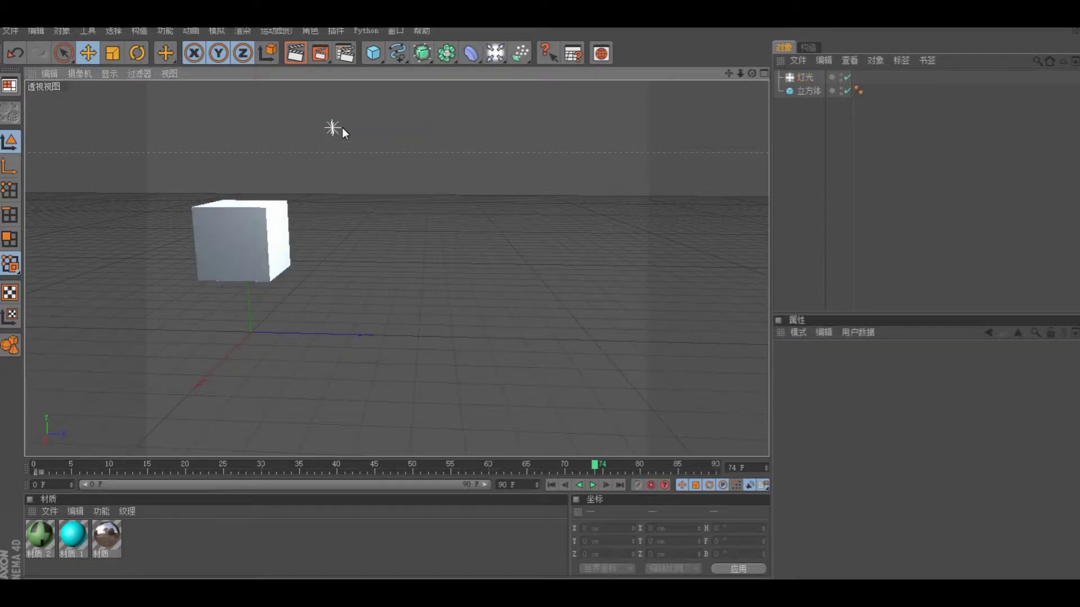
Step: Render the active view to check the lit cube and delete the point light
{"action": "left_click", "coordinate": [242, 31]}
{"action": "left_click", "coordinate": [262, 52]}
{"action": "left_click", "coordinate": [342, 191]}
{"action": "left_click", "coordinate": [333, 128]}
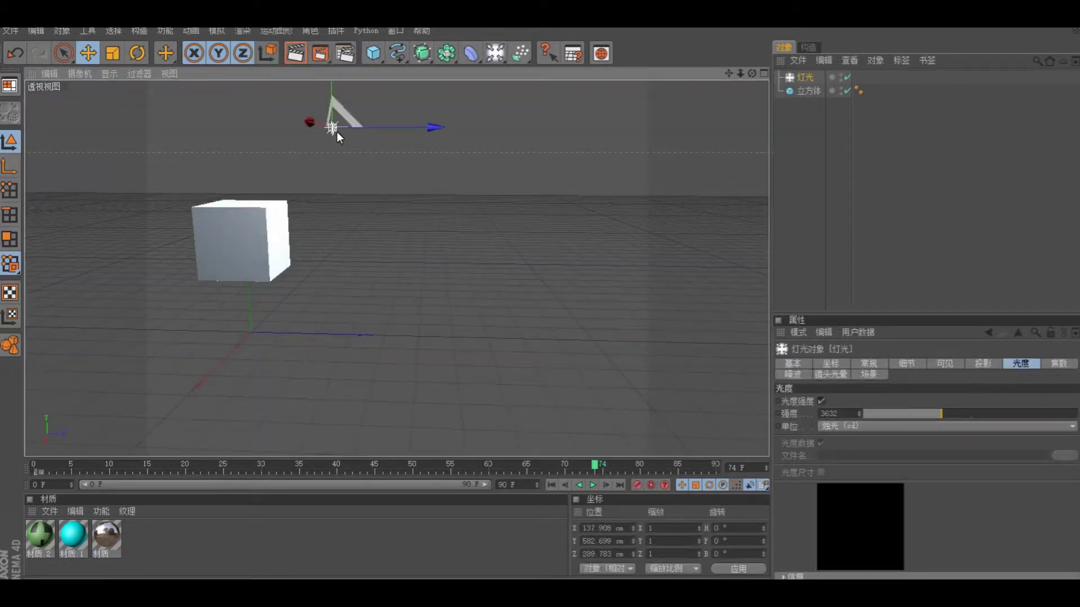
{"action": "key", "text": "Delete"}
Step: Scale the cube into a flat plate with zero height and about 752 cm along X and Z
{"action": "left_click", "coordinate": [272, 221]}
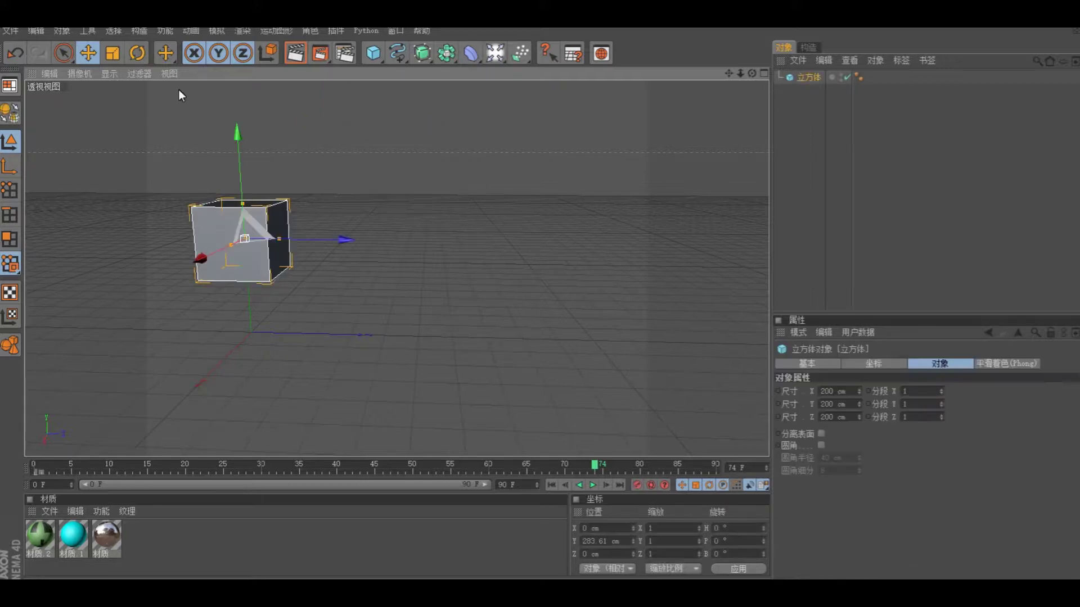
{"action": "left_click", "coordinate": [111, 52]}
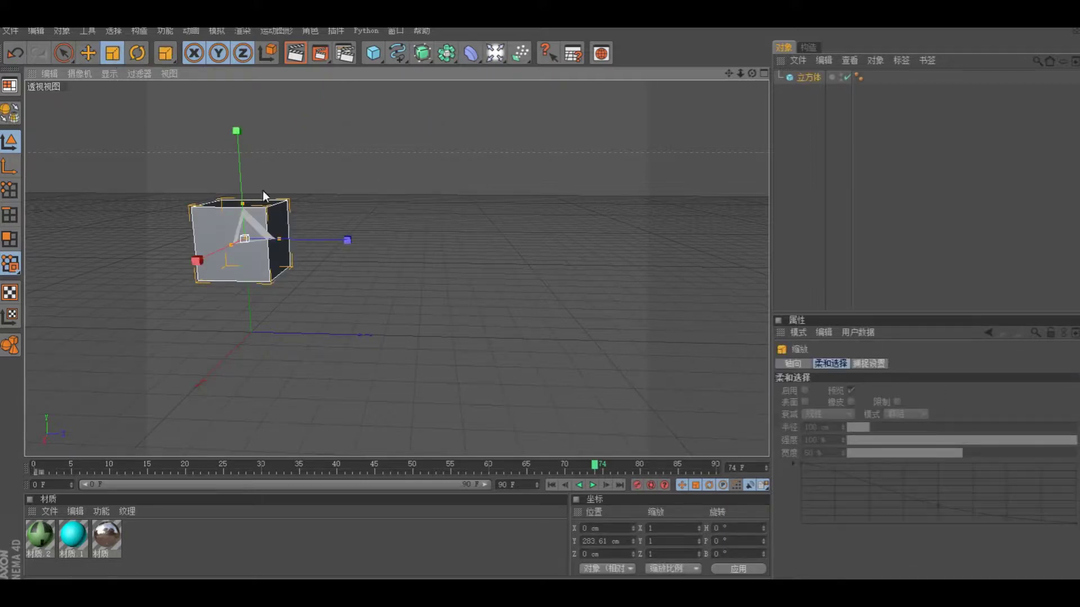
{"action": "left_click_drag", "start_coordinate": [244, 203], "coordinate": [247, 241]}
{"action": "left_click_drag", "start_coordinate": [358, 241], "coordinate": [271, 253]}
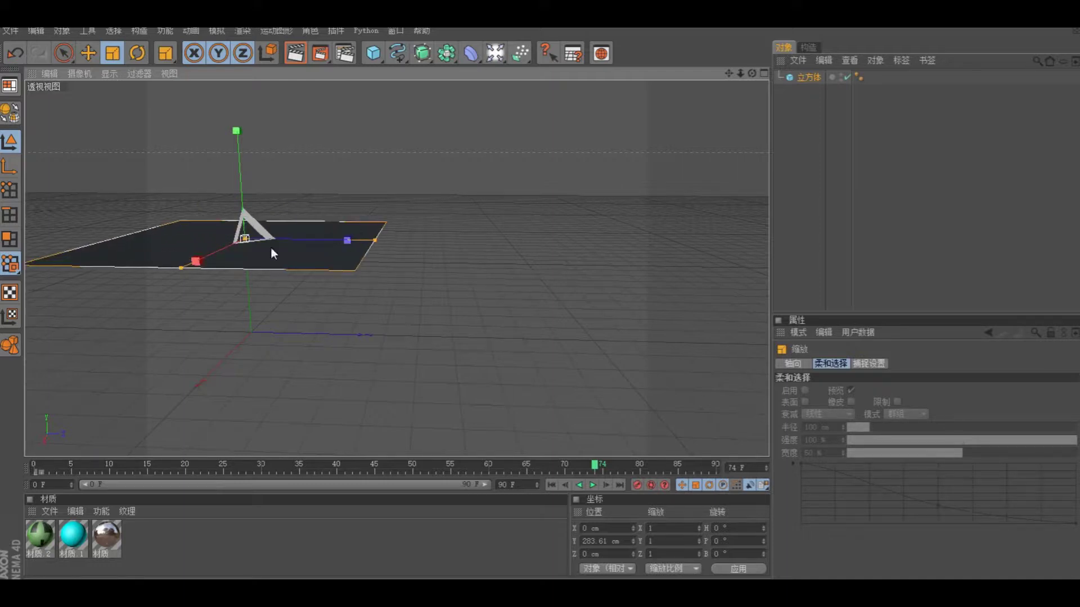
{"action": "left_click", "coordinate": [144, 109]}
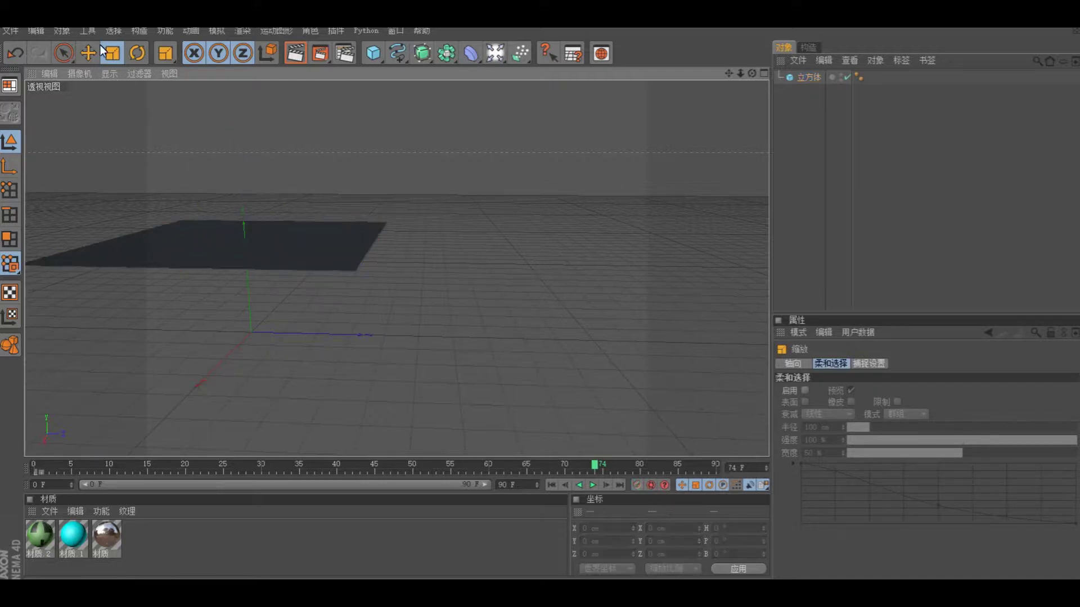
Step: Lower the flat plate along Y to about 55 cm
{"action": "key", "text": "e"}
{"action": "left_click", "coordinate": [253, 242]}
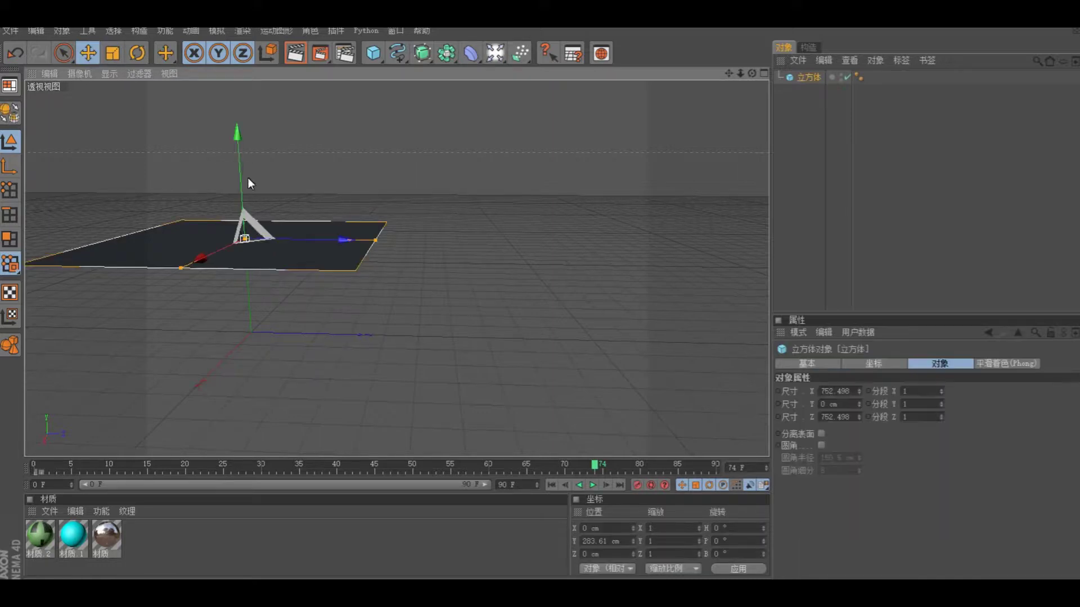
{"action": "left_click_drag", "start_coordinate": [238, 140], "coordinate": [243, 218]}
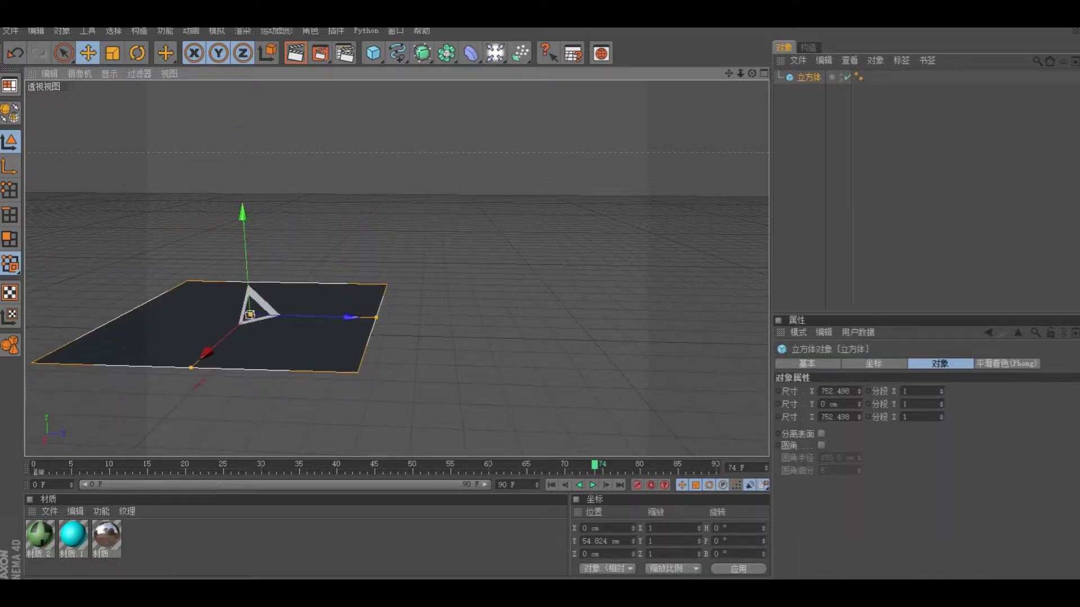
{"action": "left_click", "coordinate": [349, 152]}
Step: Add a spotlight above the plate at about Y 421 cm and rotate its pitch to about -91° to aim downward
{"action": "left_click_drag", "start_coordinate": [498, 62], "coordinate": [532, 84]}
{"action": "mouse_move", "coordinate": [253, 248]}
{"action": "left_mouse_down"}
{"action": "mouse_move", "coordinate": [253, 121]}
{"action": "mouse_move", "coordinate": [262, 250]}
{"action": "left_mouse_up"}
{"action": "key", "text": "r"}
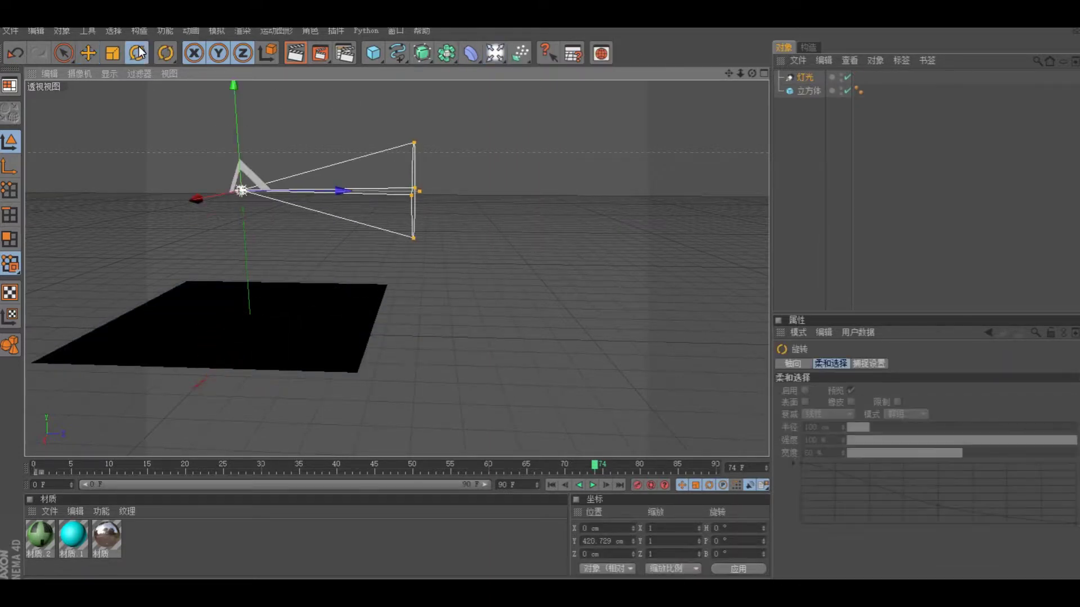
{"action": "left_click_drag", "start_coordinate": [283, 149], "coordinate": [323, 256]}
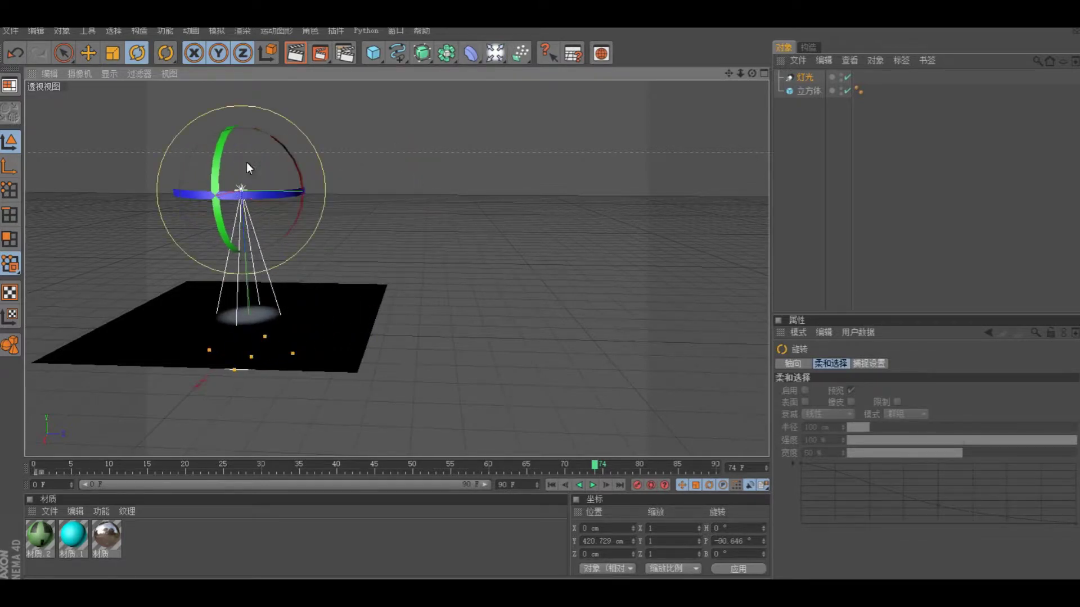
Step: Raise the spotlight to about Y 693 cm and inspect the light cone over the plate
{"action": "key", "text": "e"}
{"action": "left_click_drag", "start_coordinate": [246, 214], "coordinate": [241, 188]}
{"action": "scroll", "coordinate": [258, 253], "scroll_direction": "up", "scroll_amount": 4}
{"action": "left_click_drag", "start_coordinate": [259, 253], "coordinate": [307, 241], "text": "alt"}
{"action": "left_click_drag", "start_coordinate": [186, 270], "coordinate": [351, 237], "text": "alt"}
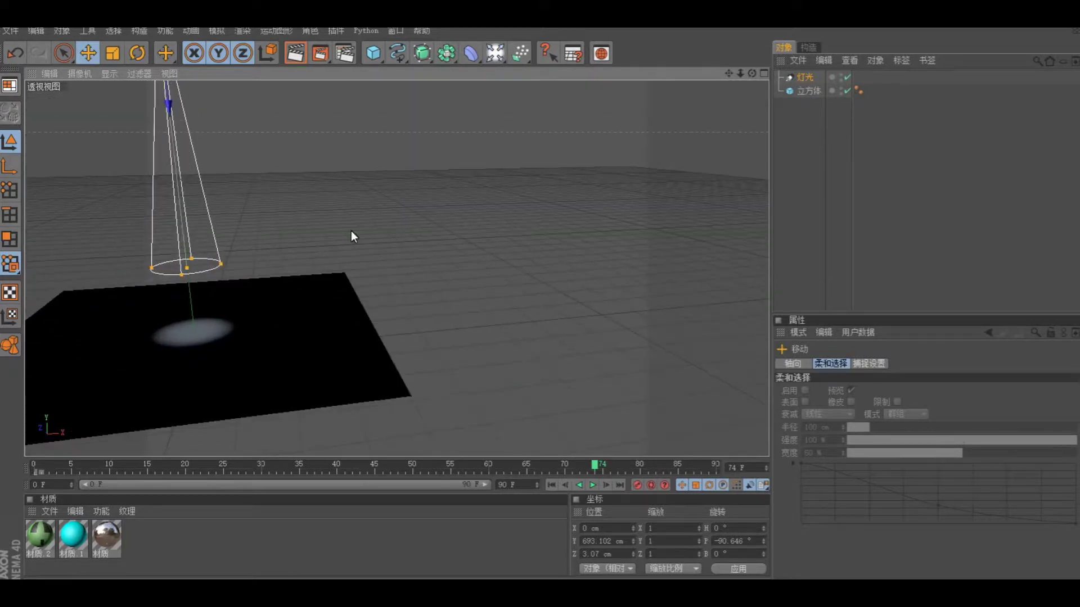
{"action": "left_click", "coordinate": [303, 333]}
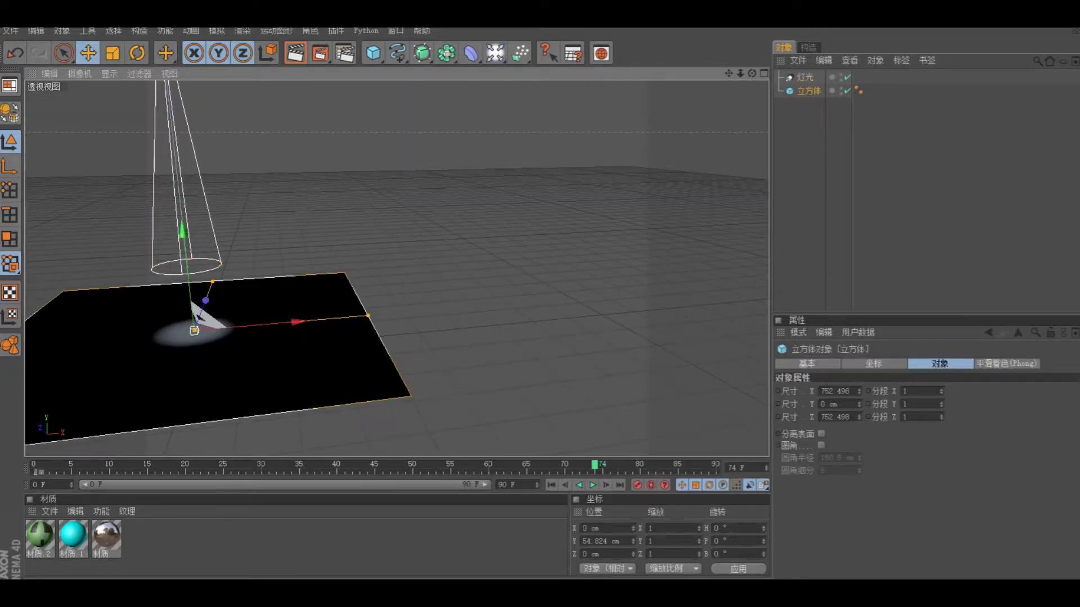
{"action": "left_click", "coordinate": [377, 329]}
{"action": "left_click_drag", "start_coordinate": [501, 285], "coordinate": [687, 246], "text": "alt"}
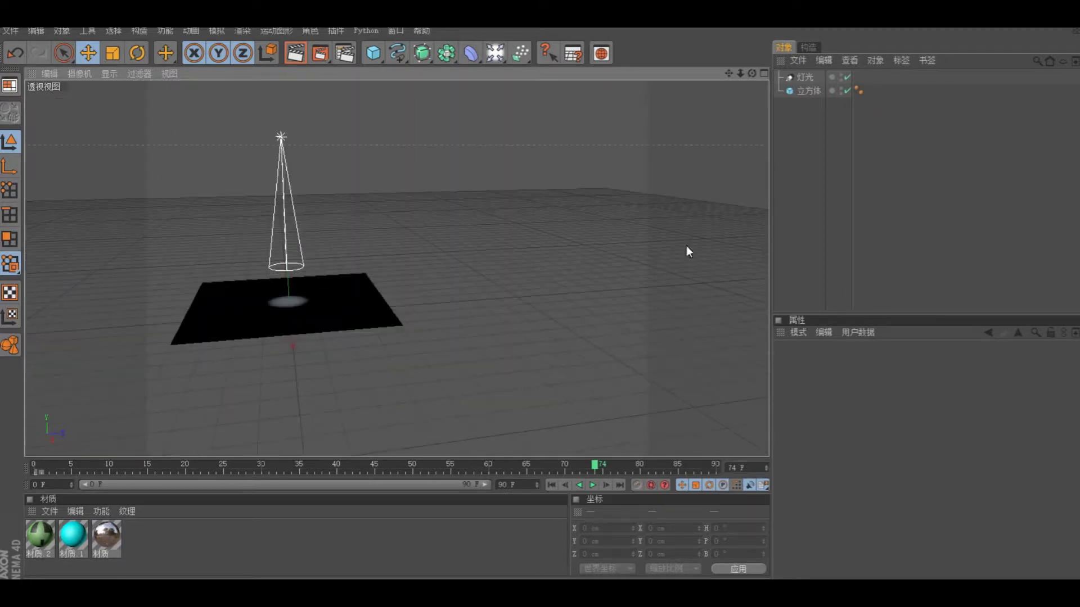
Step: Render the active view to check the spotlight's pool of light and delete the spotlight
{"action": "left_click", "coordinate": [249, 32]}
{"action": "left_click", "coordinate": [259, 47]}
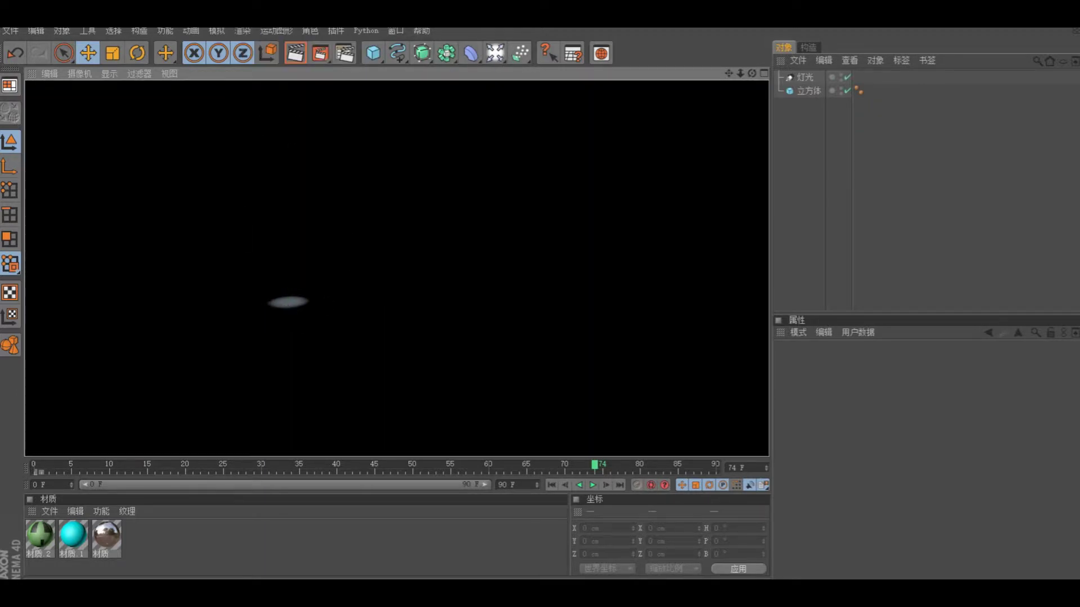
{"action": "left_click", "coordinate": [480, 203]}
{"action": "left_click_drag", "start_coordinate": [480, 202], "coordinate": [486, 197], "text": "alt"}
{"action": "scroll", "coordinate": [486, 197], "scroll_direction": "up", "scroll_amount": 3}
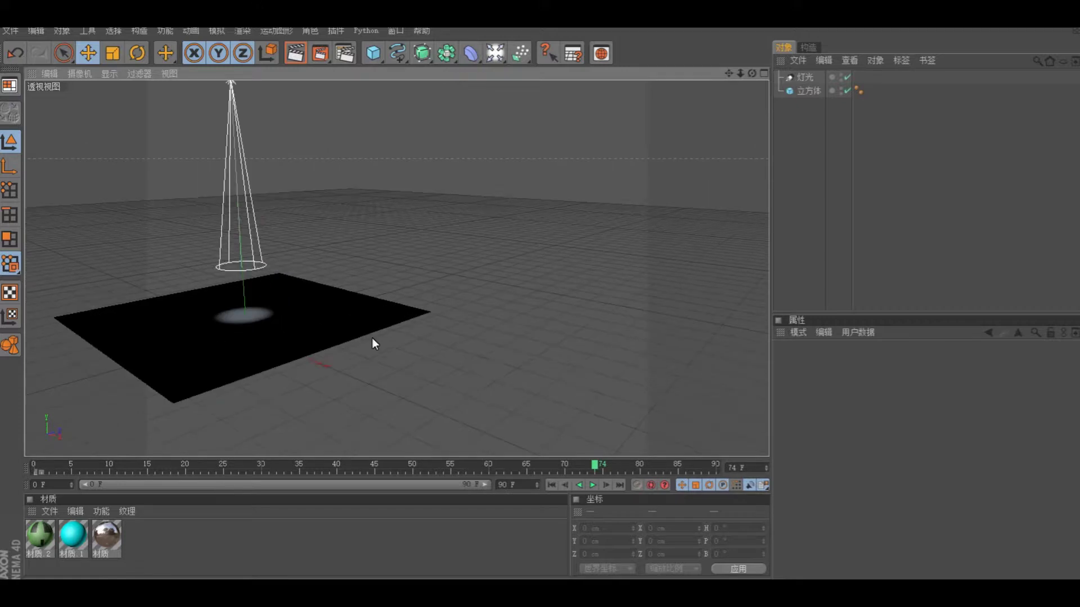
{"action": "left_click", "coordinate": [808, 79]}
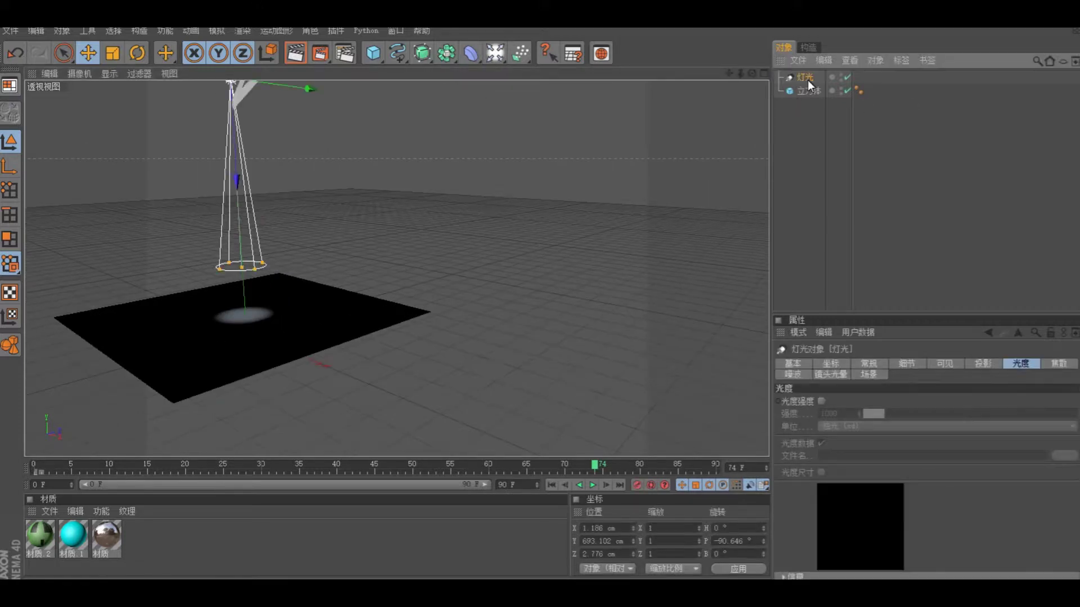
{"action": "key", "text": "Delete"}
Step: Add an area light and raise it to about Y 230 cm above the plate
{"action": "left_click_drag", "start_coordinate": [495, 52], "coordinate": [556, 117]}
{"action": "left_click_drag", "start_coordinate": [241, 234], "coordinate": [241, 198]}
{"action": "left_click_drag", "start_coordinate": [372, 248], "coordinate": [238, 159], "text": "alt"}
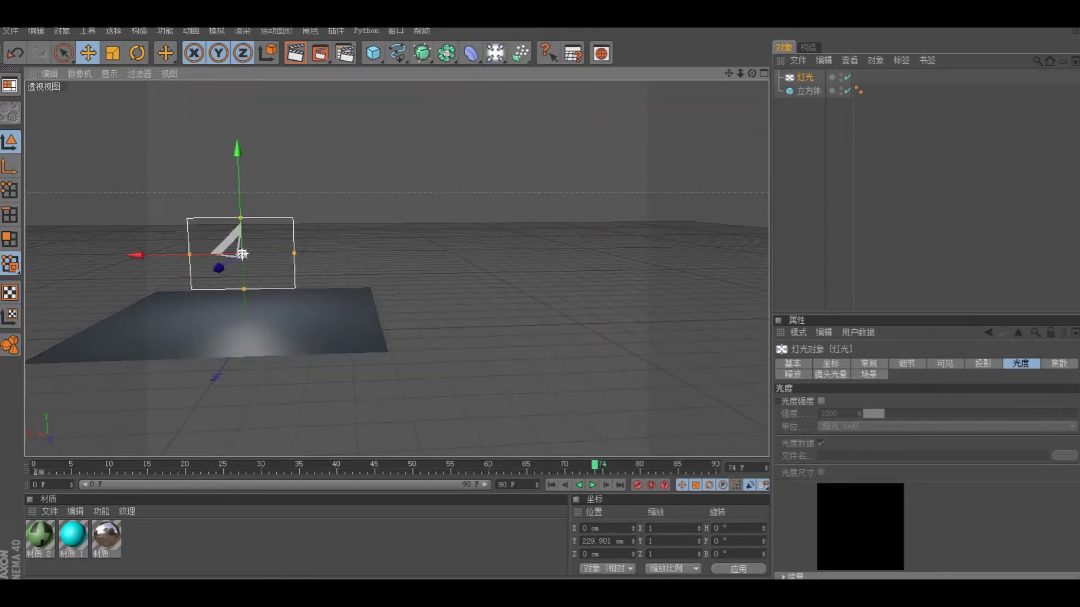
Step: Enlarge the area light's rectangle and render the active view
{"action": "left_click_drag", "start_coordinate": [250, 255], "coordinate": [351, 253]}
{"action": "left_click_drag", "start_coordinate": [240, 218], "coordinate": [239, 196]}
{"action": "left_click_drag", "start_coordinate": [457, 281], "coordinate": [258, 366], "text": "alt"}
{"action": "left_click_drag", "start_coordinate": [560, 343], "coordinate": [411, 119], "text": "alt"}
{"action": "left_click", "coordinate": [243, 31]}
{"action": "left_click", "coordinate": [255, 49]}
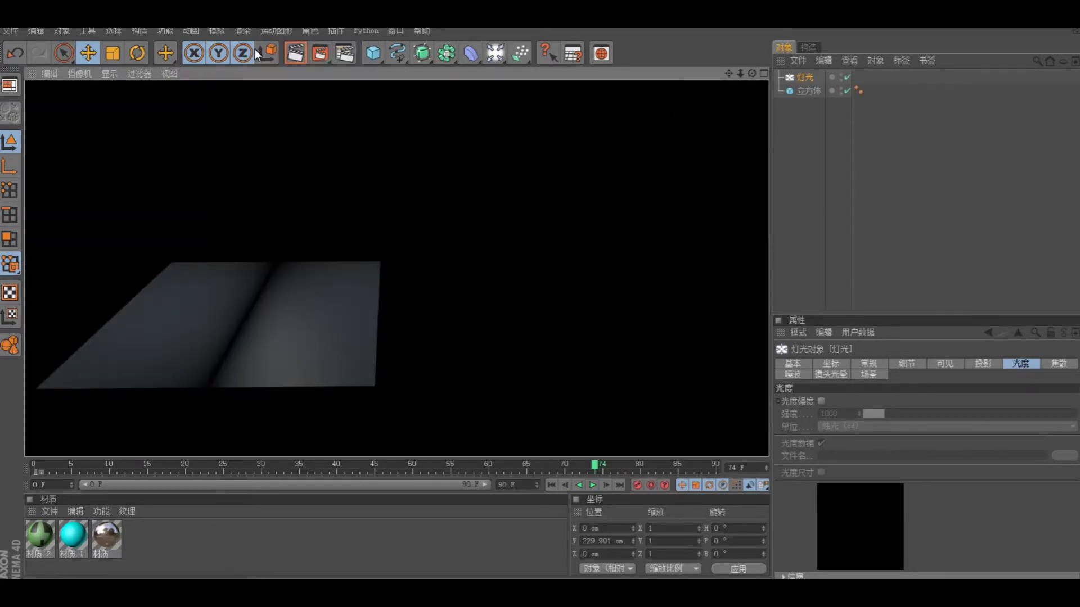
Step: Shift the area light to about X -5, Y 218, Z -15 cm, shrink its rectangle and render the active view
{"action": "left_click_drag", "start_coordinate": [470, 217], "coordinate": [477, 224]}
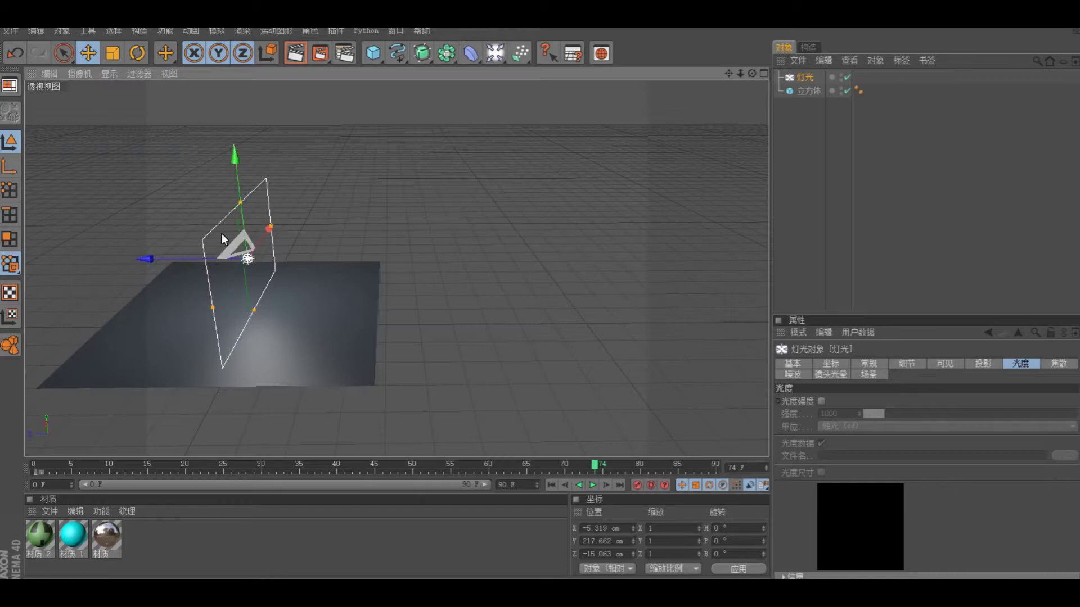
{"action": "left_click_drag", "start_coordinate": [215, 312], "coordinate": [259, 201]}
{"action": "left_click_drag", "start_coordinate": [254, 311], "coordinate": [250, 272]}
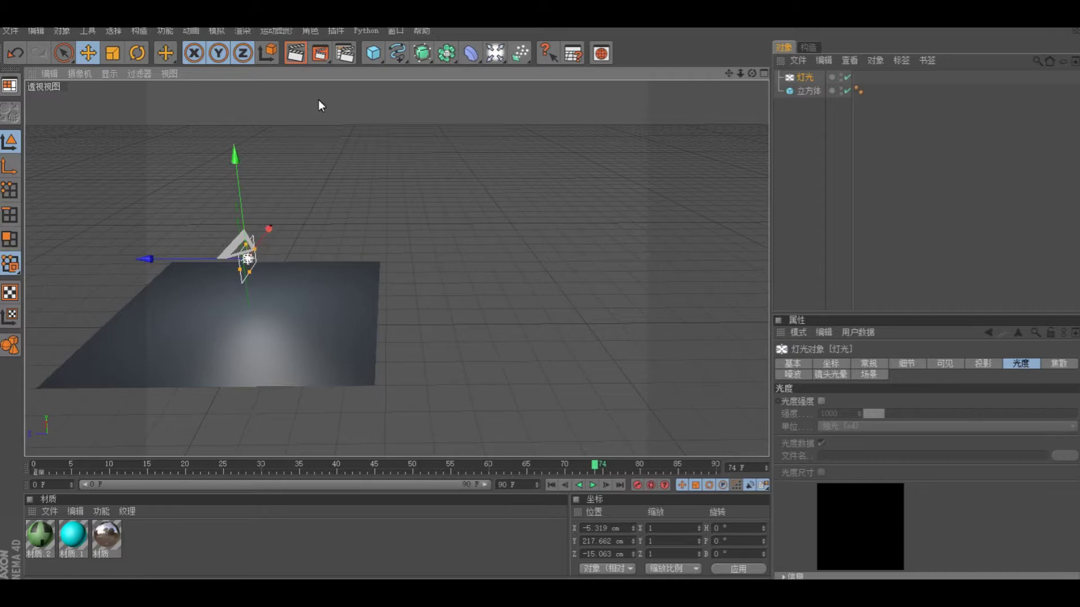
{"action": "left_click", "coordinate": [251, 32]}
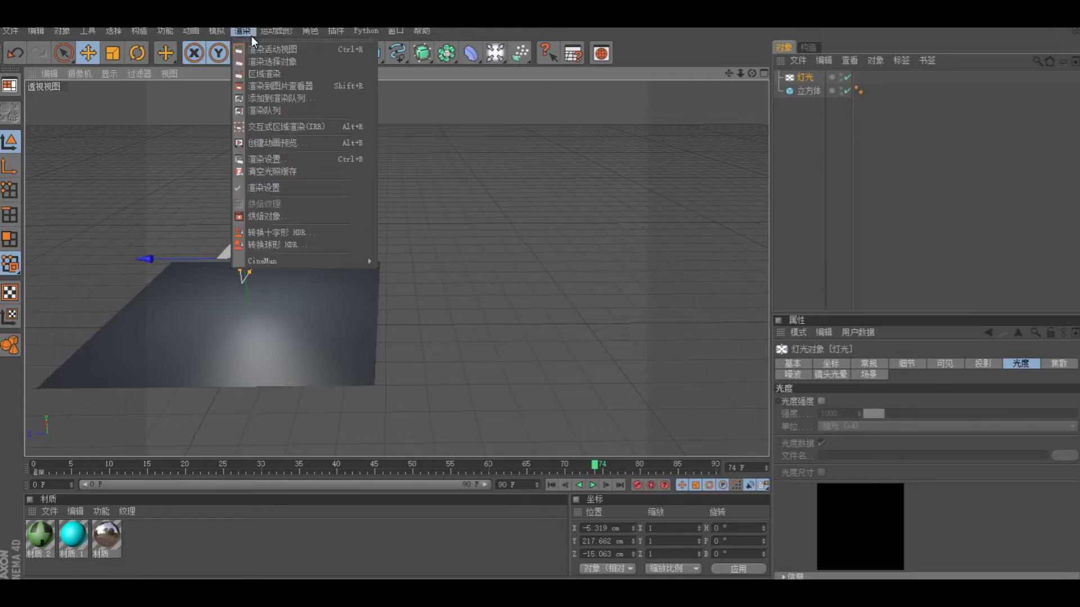
{"action": "left_click", "coordinate": [269, 49]}
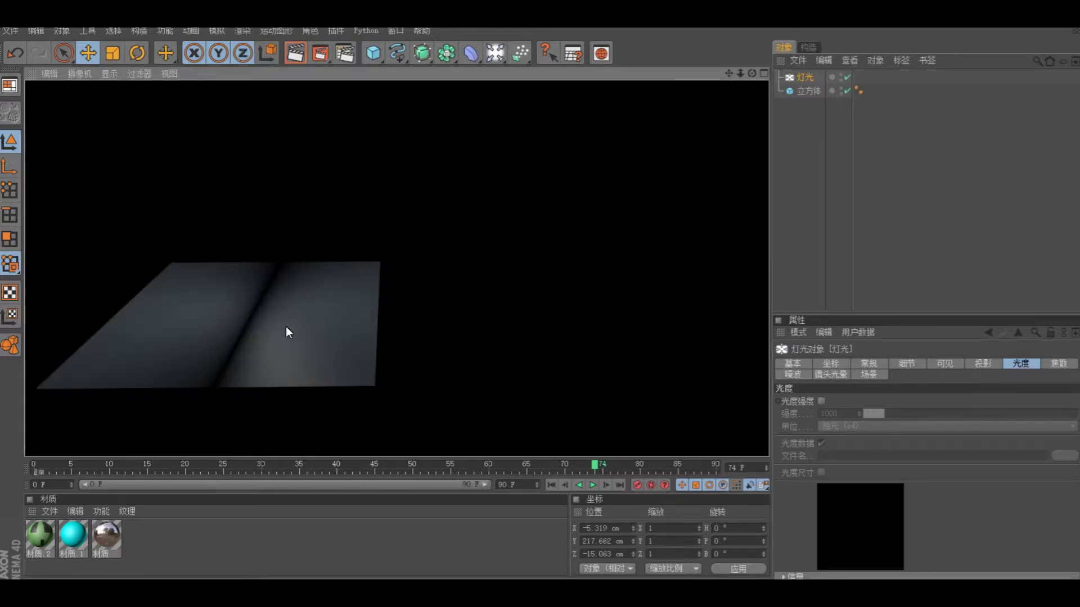
Step: Delete the area light and add a sun light (日光) to the scene
{"action": "left_click", "coordinate": [322, 310]}
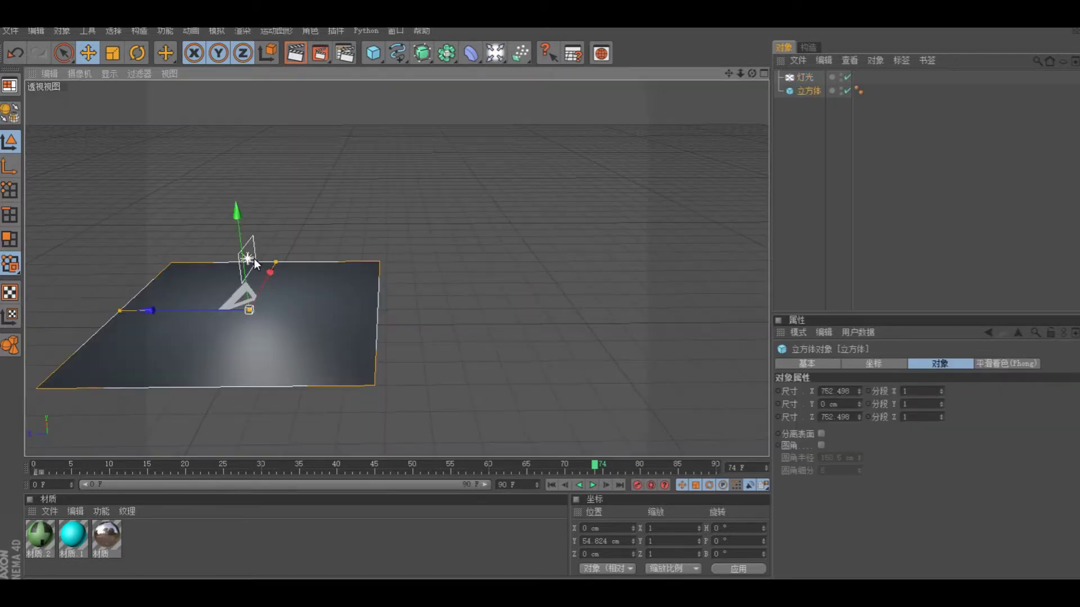
{"action": "key", "text": "Delete"}
{"action": "left_click_drag", "start_coordinate": [494, 52], "coordinate": [549, 164]}
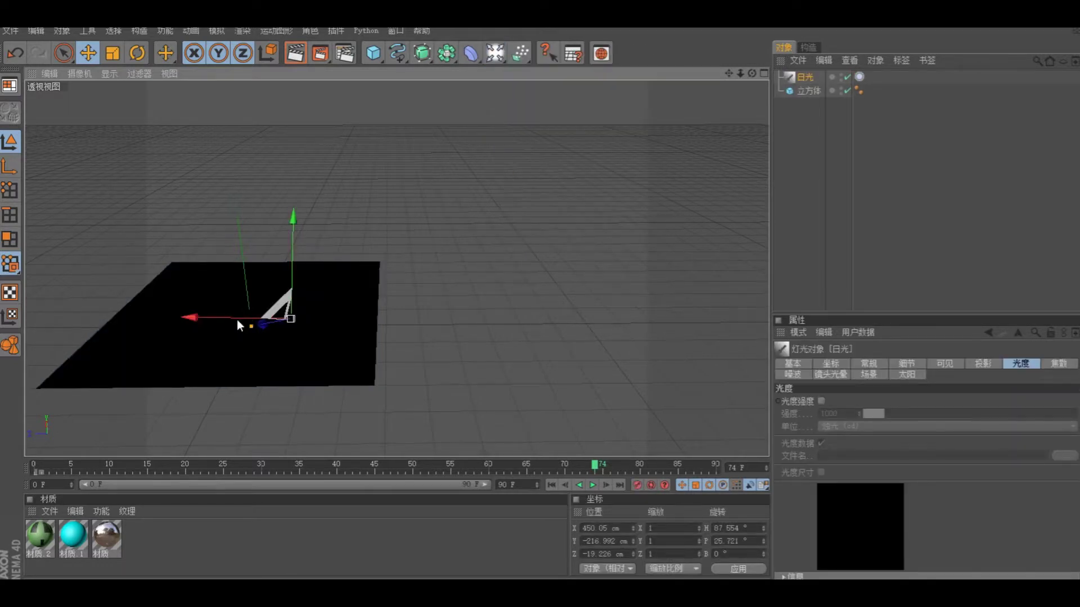
{"action": "left_click_drag", "start_coordinate": [194, 319], "coordinate": [194, 319]}
{"action": "left_click_drag", "start_coordinate": [292, 218], "coordinate": [292, 217]}
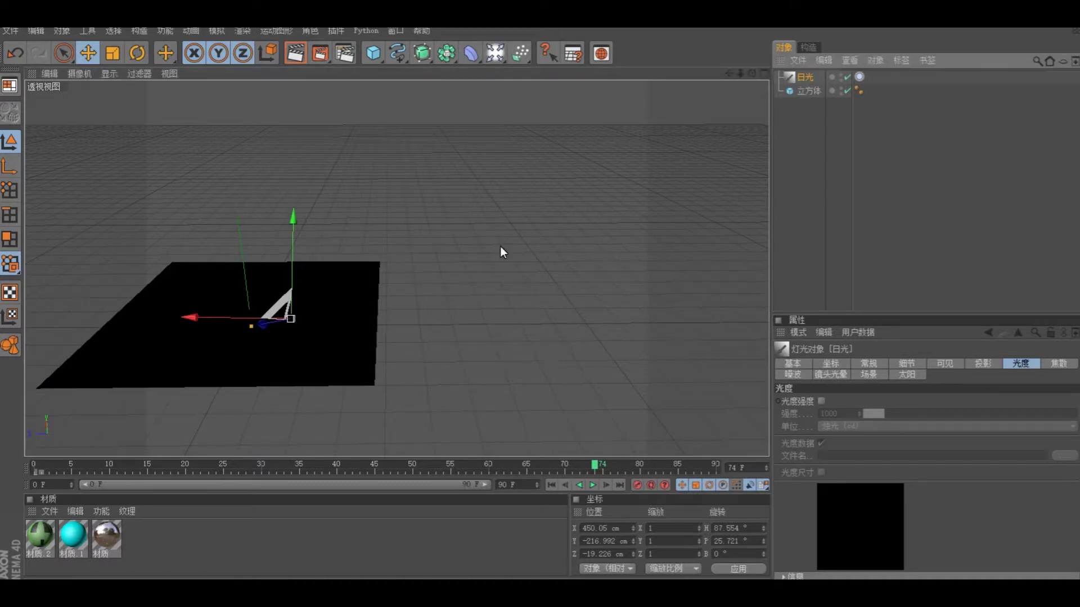
Step: Raise the flat plate along Y to about 375 cm, above the sun light, and view its underside
{"action": "scroll", "coordinate": [426, 276], "scroll_direction": "down", "scroll_amount": 3}
{"action": "left_click_drag", "start_coordinate": [427, 276], "coordinate": [548, 276], "text": "alt"}
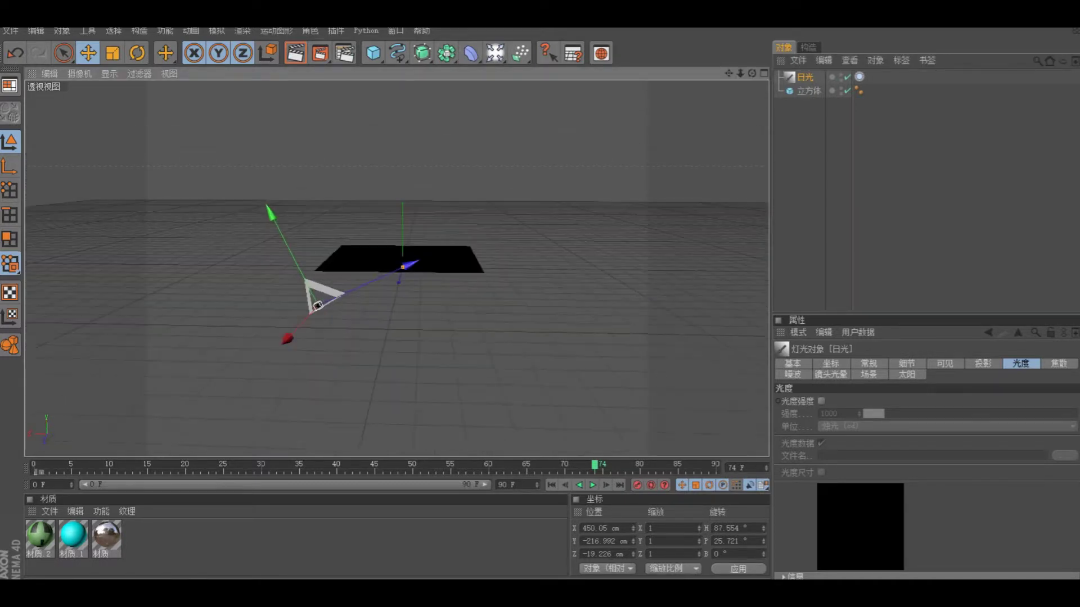
{"action": "left_click_drag", "start_coordinate": [289, 339], "coordinate": [289, 339]}
{"action": "left_click", "coordinate": [445, 266]}
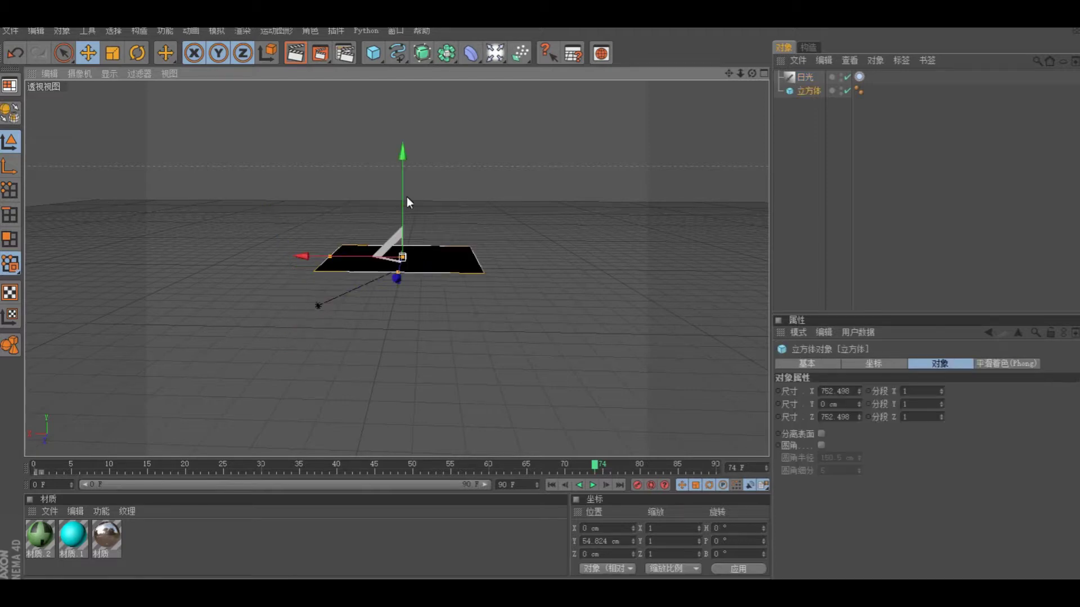
{"action": "left_click_drag", "start_coordinate": [403, 235], "coordinate": [407, 173]}
{"action": "left_click_drag", "start_coordinate": [471, 284], "coordinate": [469, 271], "text": "alt"}
{"action": "left_click_drag", "start_coordinate": [343, 29], "coordinate": [467, 246], "text": "alt"}
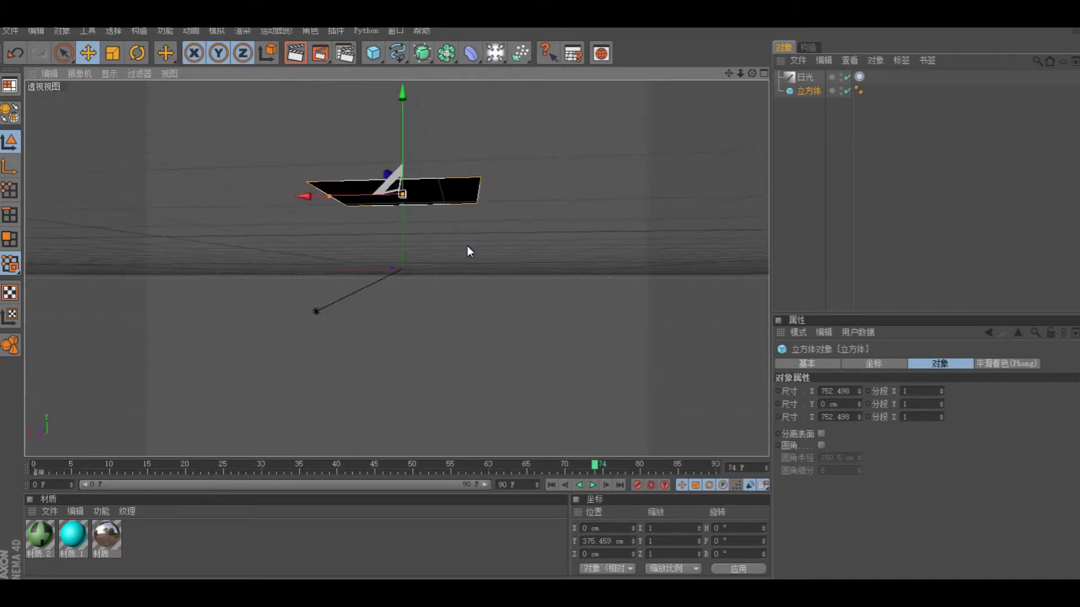
Step: View the plate and sun light from above and render the active view
{"action": "left_click", "coordinate": [321, 313]}
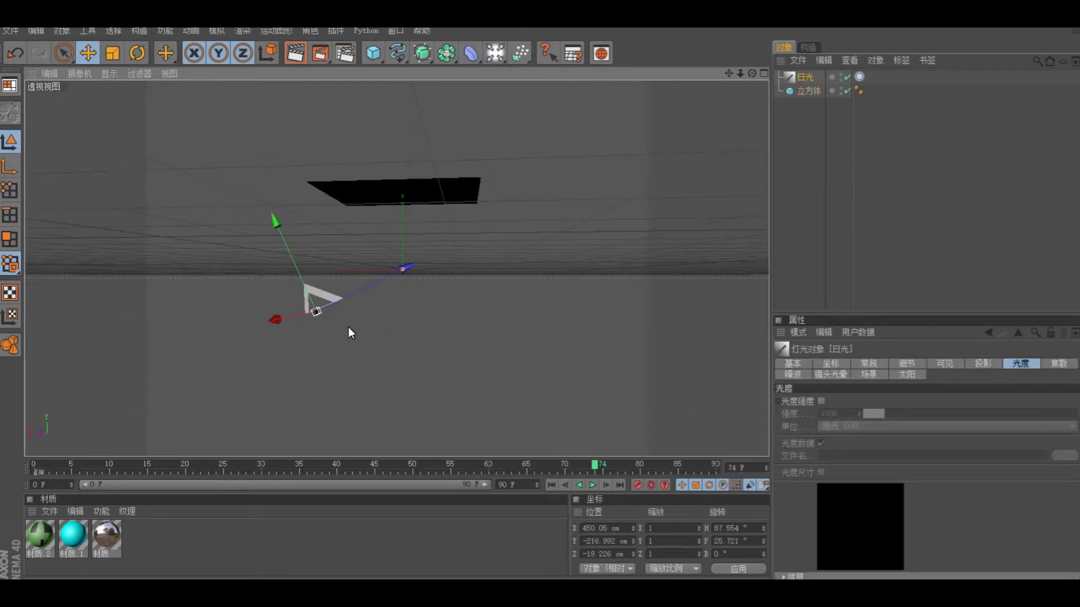
{"action": "left_click", "coordinate": [510, 340]}
{"action": "left_click_drag", "start_coordinate": [497, 339], "coordinate": [438, 157], "text": "alt"}
{"action": "left_click", "coordinate": [251, 32]}
{"action": "left_click", "coordinate": [252, 47]}
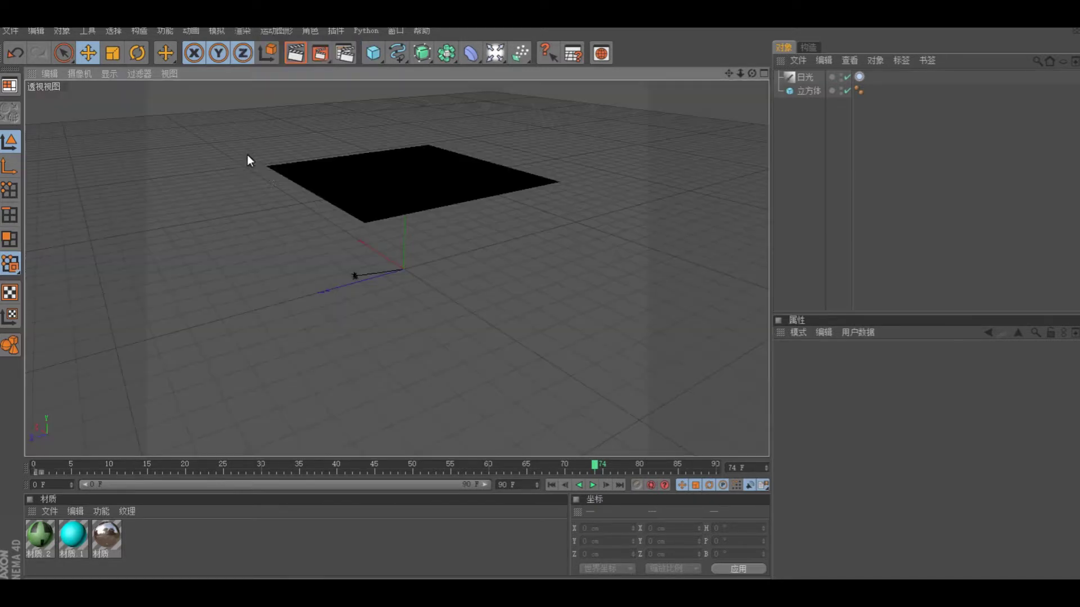
Step: Show the sun light's general settings (常规) and move the light along its Z axis
{"action": "left_click", "coordinate": [349, 282]}
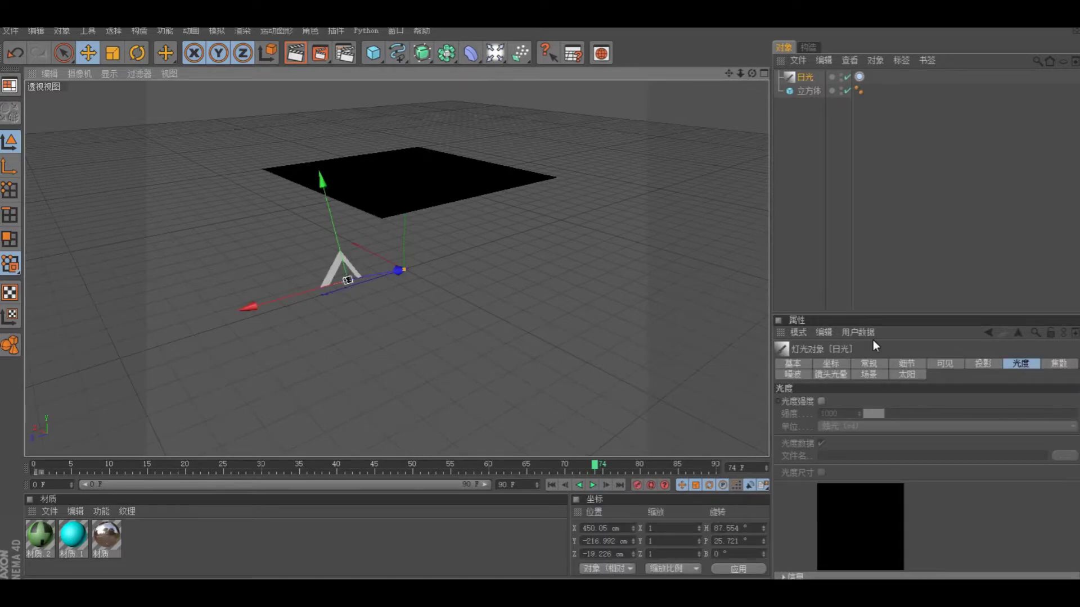
{"action": "left_click", "coordinate": [800, 368]}
{"action": "left_click", "coordinate": [838, 365]}
{"action": "left_click", "coordinate": [866, 364]}
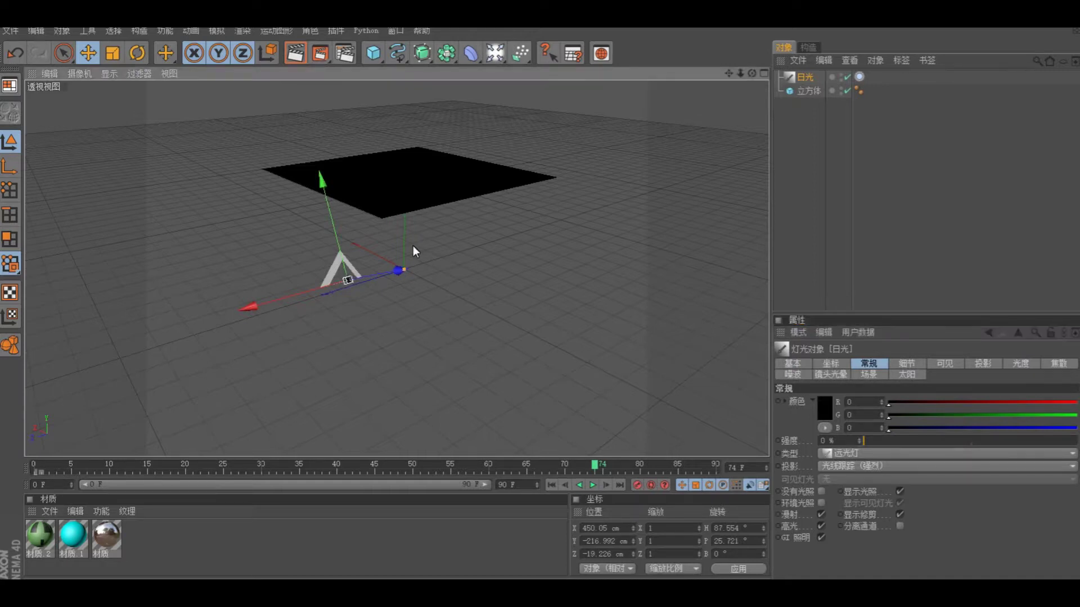
{"action": "left_click_drag", "start_coordinate": [404, 270], "coordinate": [502, 250]}
{"action": "left_click", "coordinate": [387, 316]}
{"action": "left_click_drag", "start_coordinate": [386, 316], "coordinate": [461, 344], "text": "alt"}
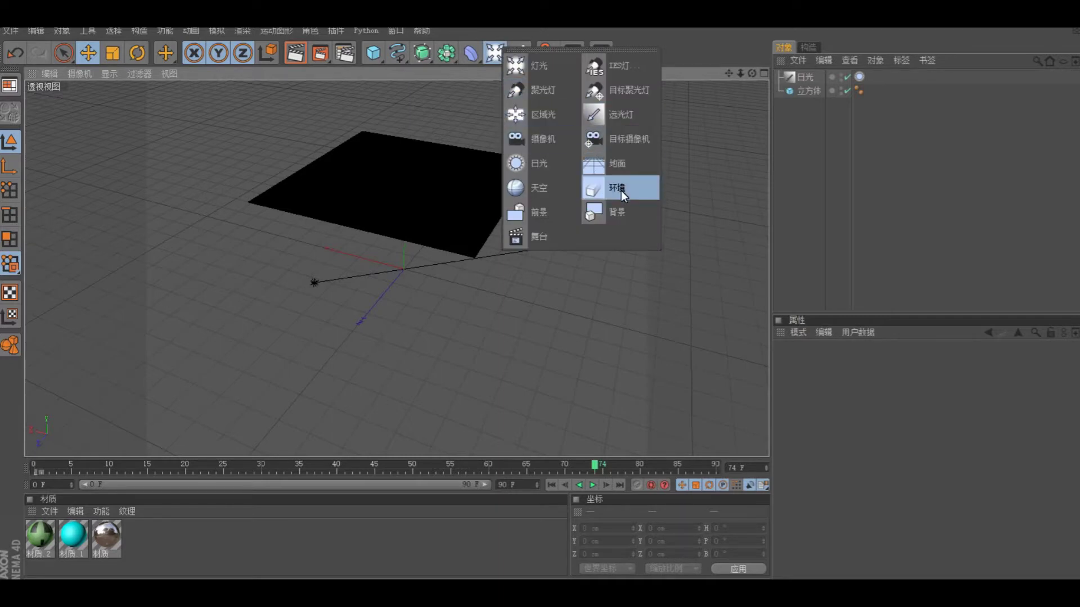
Step: Add a sky object (天空) and delete the flat plate and the sun light
{"action": "left_click", "coordinate": [541, 189]}
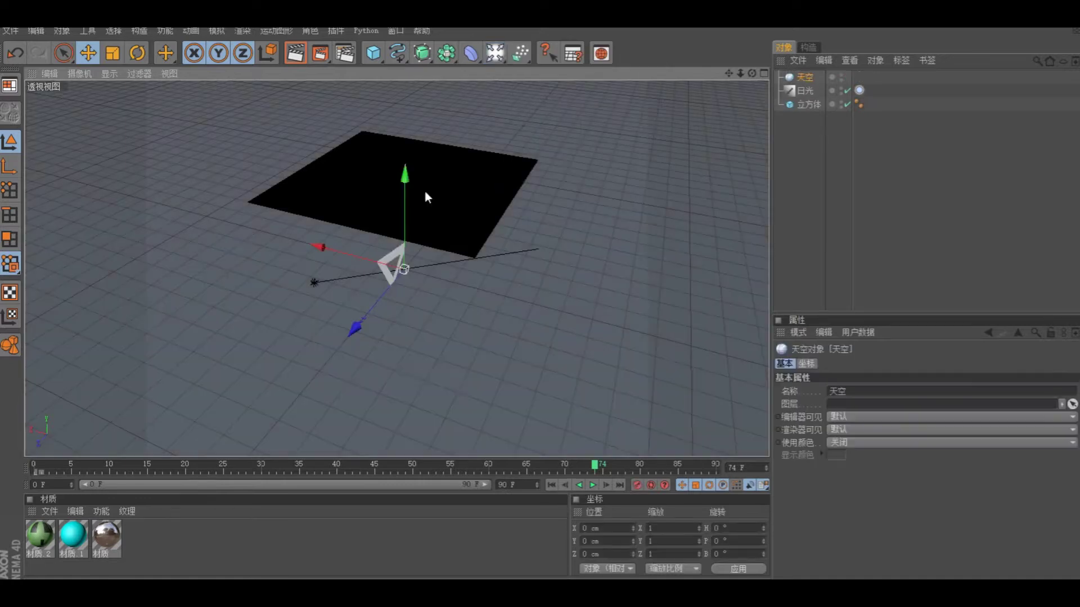
{"action": "left_click", "coordinate": [488, 192]}
{"action": "key", "text": "Delete"}
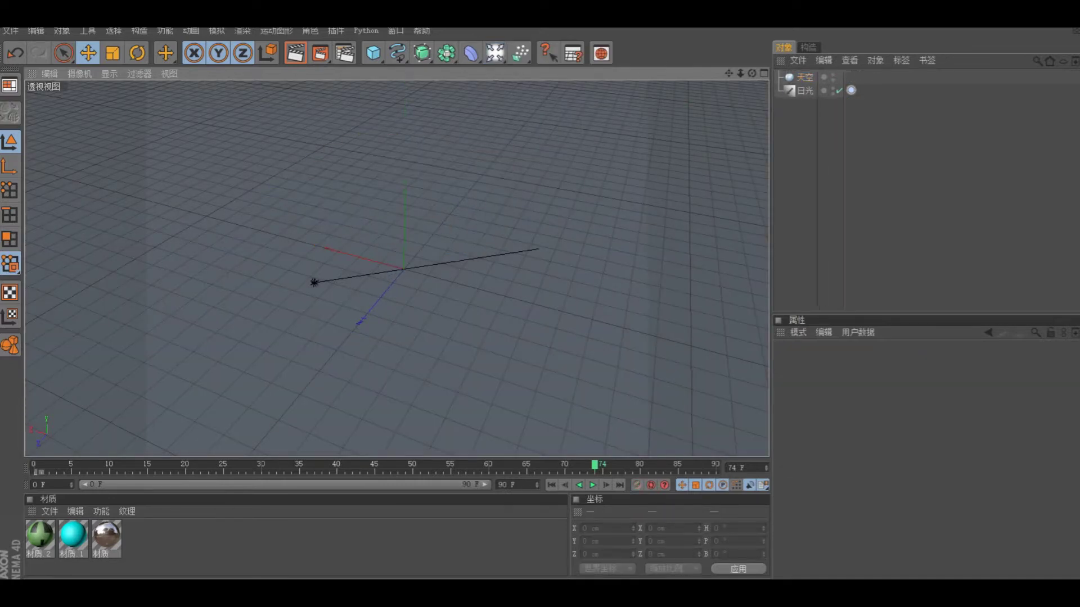
{"action": "left_click", "coordinate": [315, 282]}
{"action": "key", "text": "Delete"}
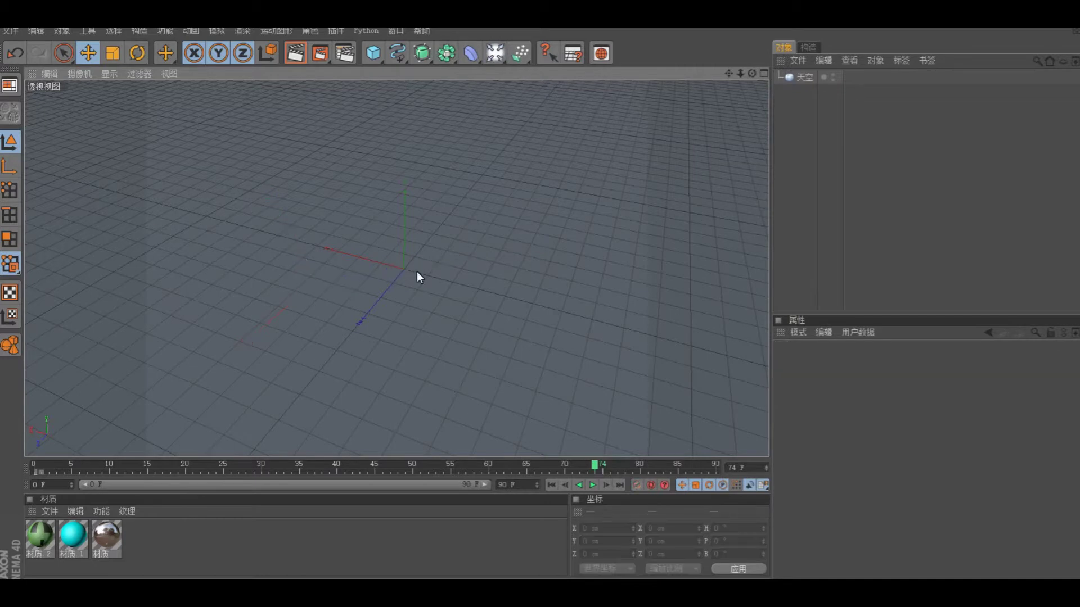
{"action": "left_click_drag", "start_coordinate": [437, 271], "coordinate": [474, 231], "text": "alt"}
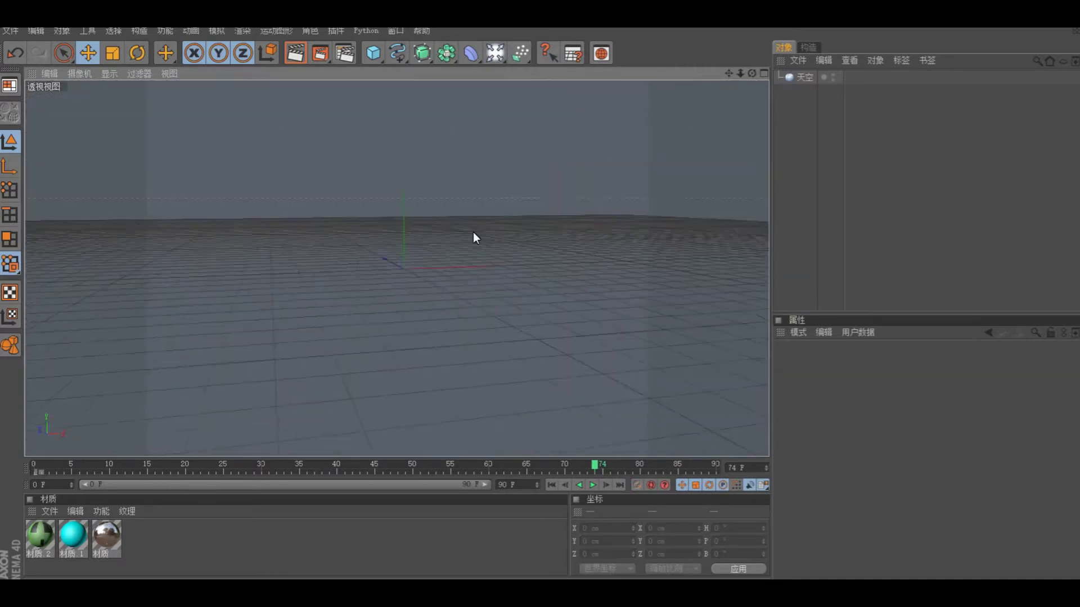
Step: Move the sky object to about X -162, Y 135 cm
{"action": "left_click", "coordinate": [801, 80]}
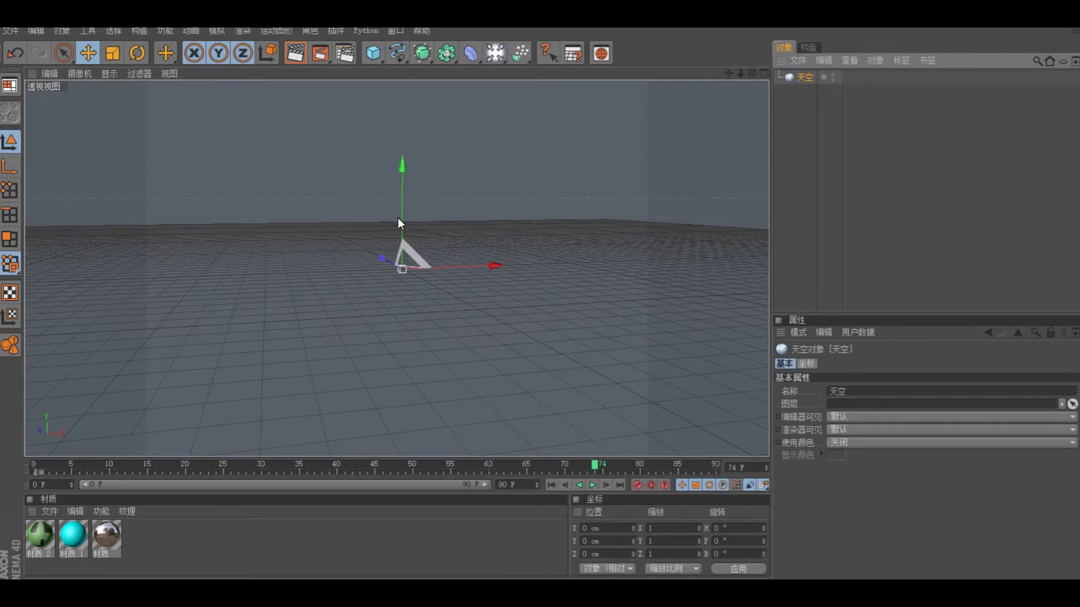
{"action": "left_click_drag", "start_coordinate": [414, 199], "coordinate": [412, 134]}
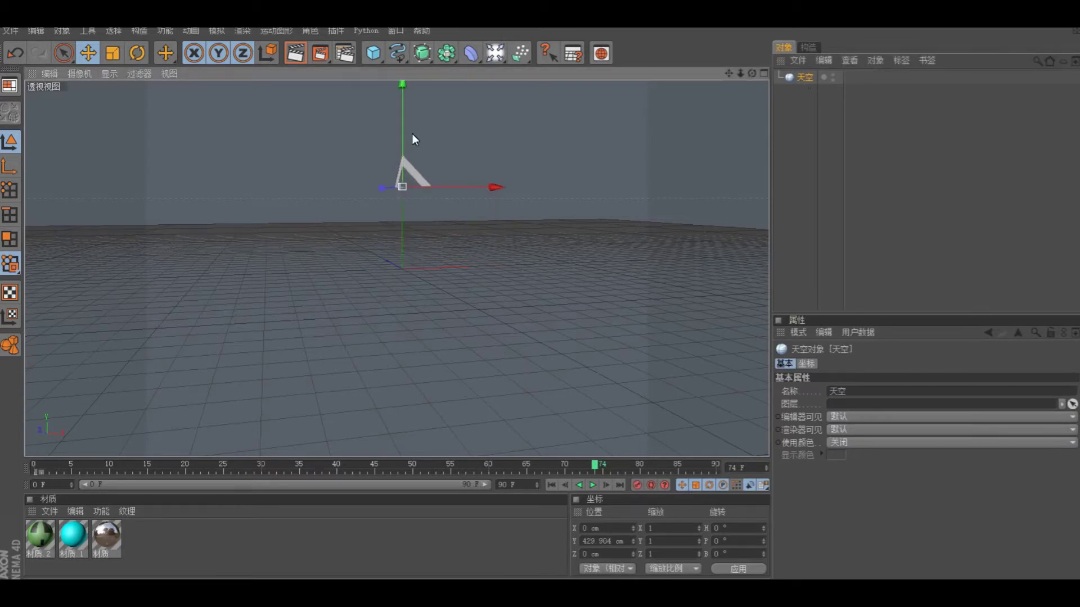
{"action": "left_click_drag", "start_coordinate": [406, 87], "coordinate": [429, 123]}
{"action": "left_click_drag", "start_coordinate": [497, 247], "coordinate": [135, 241]}
{"action": "left_click_drag", "start_coordinate": [69, 252], "coordinate": [471, 243]}
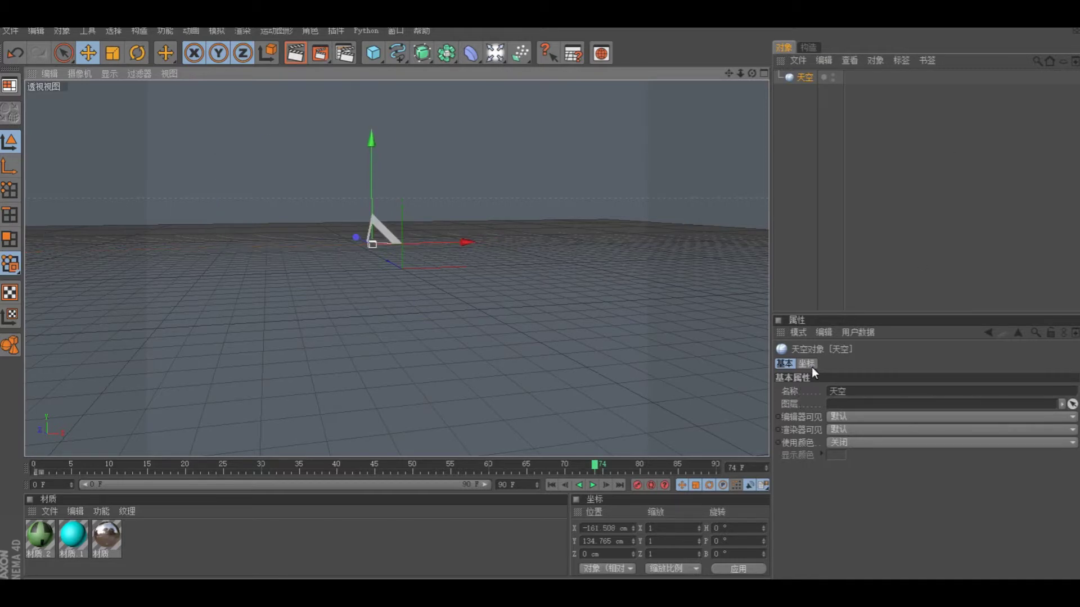
Step: Set the sky's use color option (使用颜色) to 开启 and make its display color blue
{"action": "left_click", "coordinate": [838, 444]}
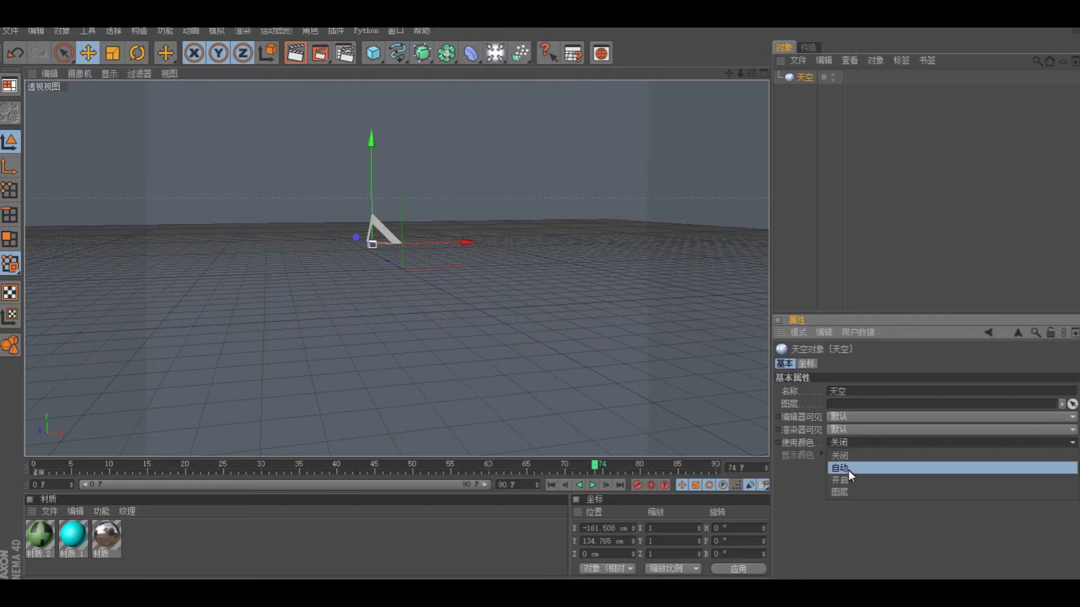
{"action": "left_click", "coordinate": [849, 480]}
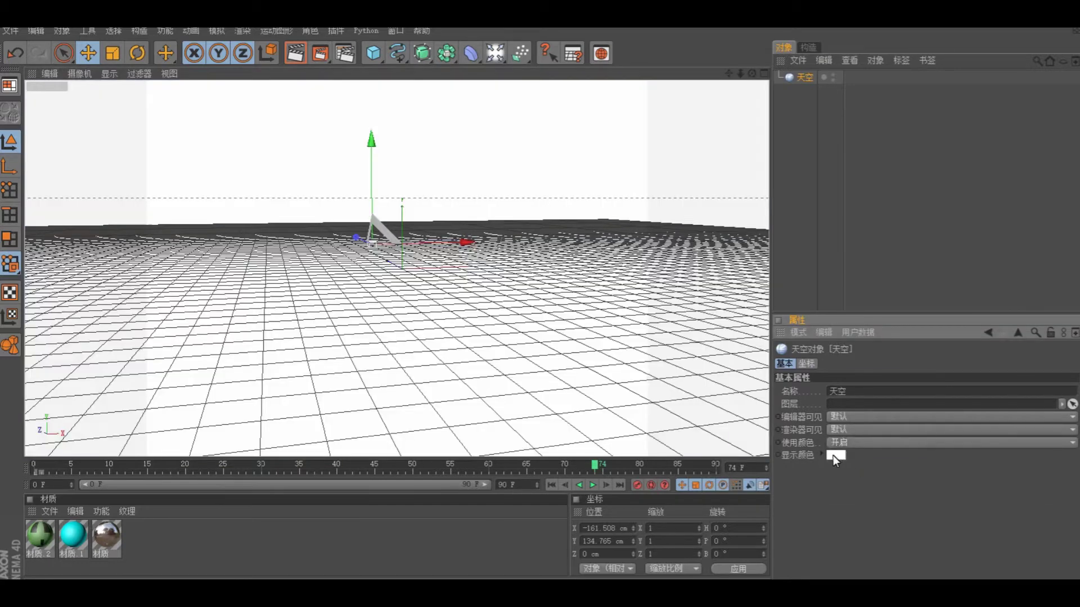
{"action": "left_click", "coordinate": [832, 455]}
{"action": "mouse_move", "coordinate": [815, 425]}
{"action": "left_mouse_down"}
{"action": "mouse_move", "coordinate": [759, 425]}
{"action": "mouse_move", "coordinate": [810, 422]}
{"action": "left_mouse_up"}
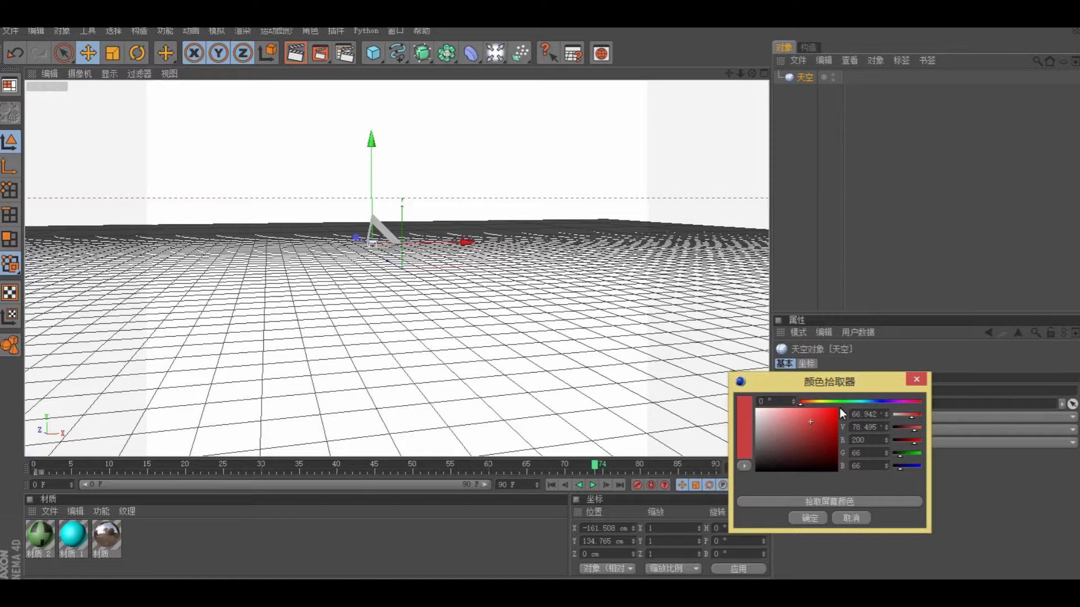
{"action": "left_click", "coordinate": [881, 403]}
{"action": "left_click", "coordinate": [818, 525]}
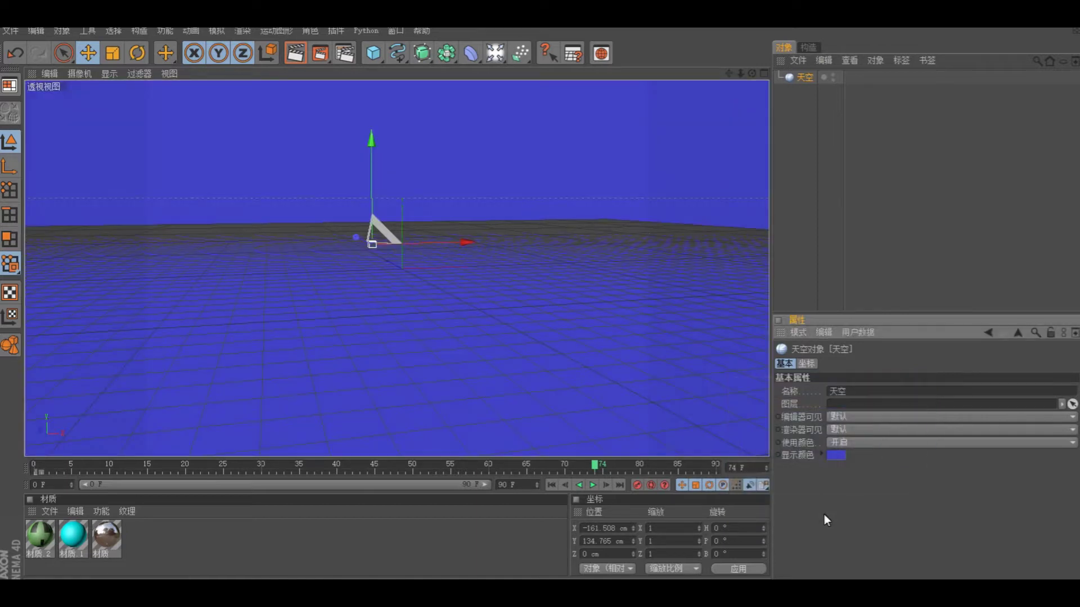
Step: Apply the green material 材质.2 to the sky and set its use color option to 关闭
{"action": "left_click_drag", "start_coordinate": [106, 539], "coordinate": [804, 77]}
{"action": "left_click", "coordinate": [578, 224]}
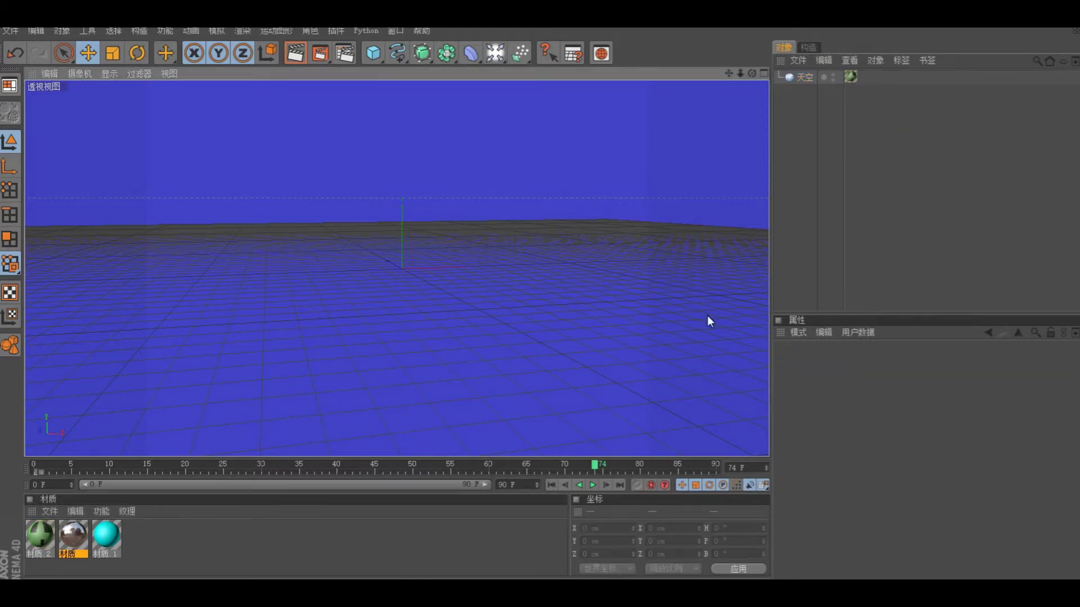
{"action": "left_click", "coordinate": [802, 77]}
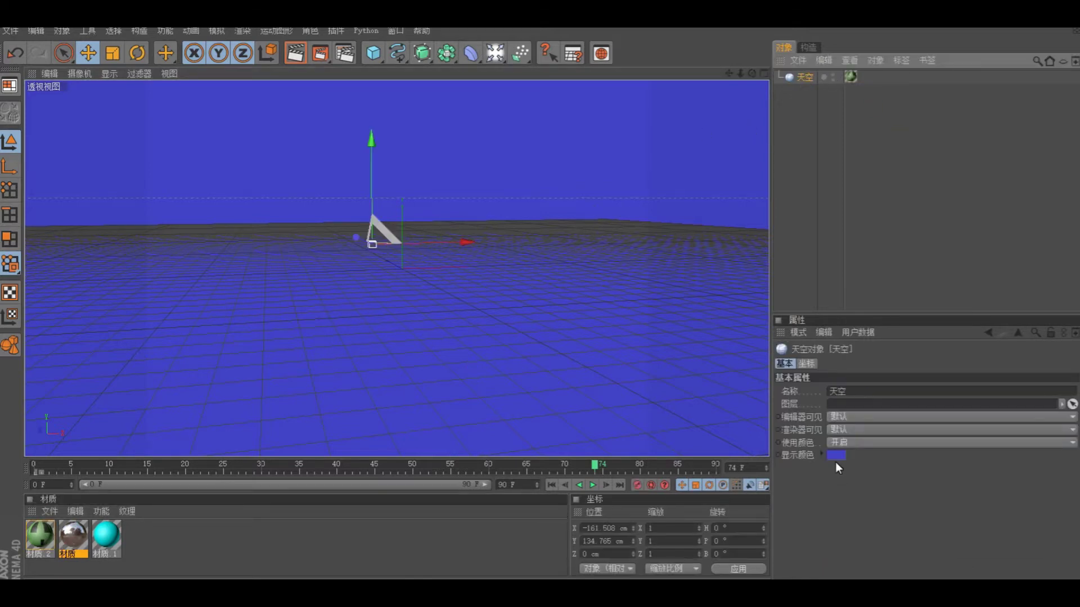
{"action": "left_click", "coordinate": [862, 443]}
{"action": "left_click", "coordinate": [850, 460]}
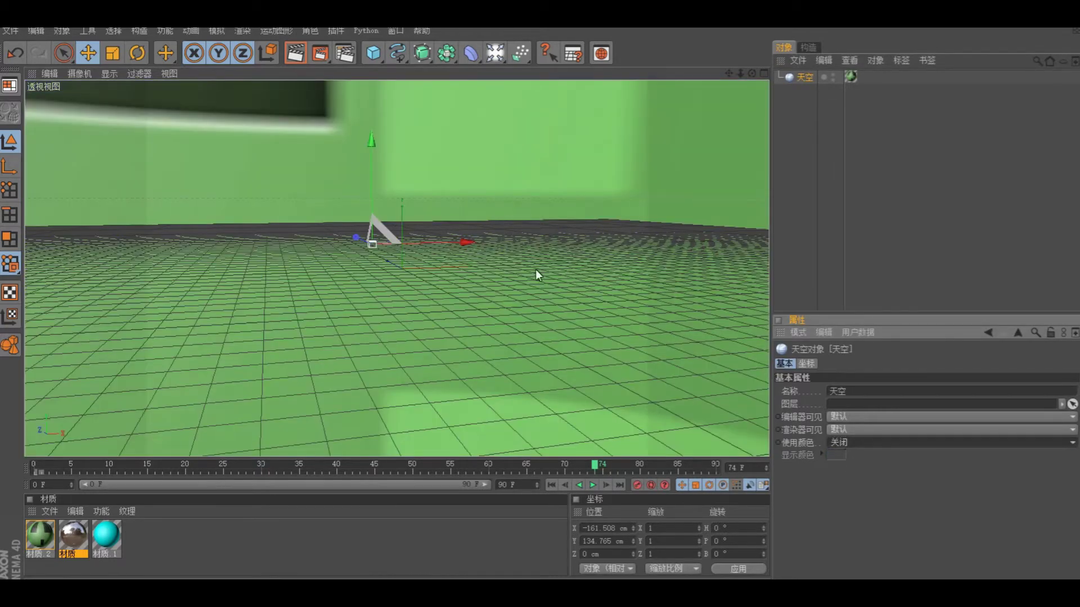
Step: Examine the green material on the sky from different angles and distances
{"action": "scroll", "coordinate": [486, 282], "scroll_direction": "down", "scroll_amount": 3}
{"action": "left_click_drag", "start_coordinate": [485, 282], "coordinate": [447, 261], "text": "alt"}
{"action": "scroll", "coordinate": [454, 292], "scroll_direction": "down", "scroll_amount": 10}
{"action": "scroll", "coordinate": [515, 326], "scroll_direction": "up", "scroll_amount": 10}
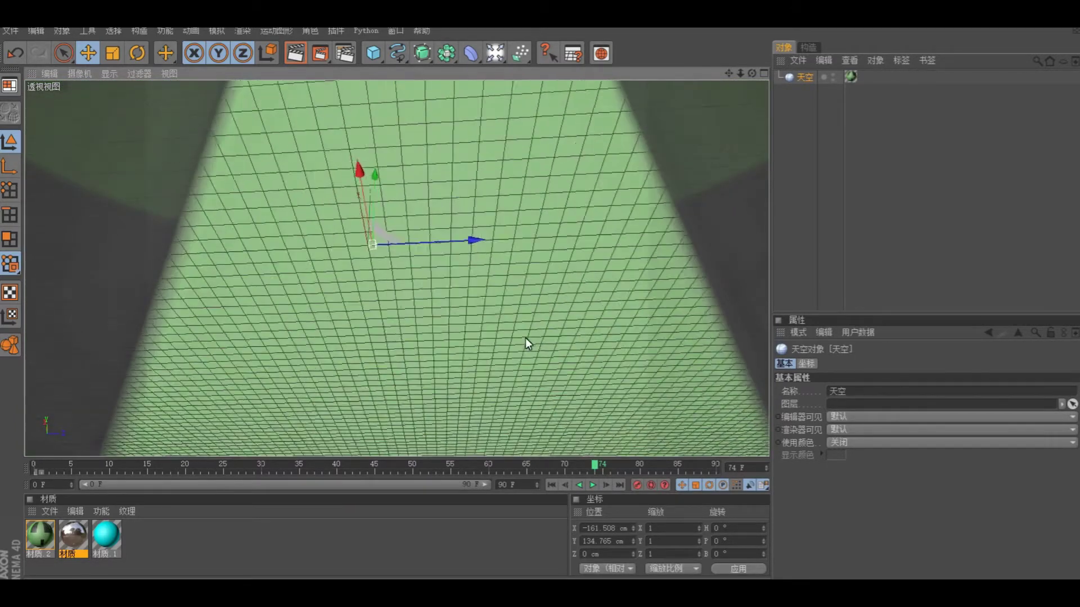
{"action": "scroll", "coordinate": [526, 339], "scroll_direction": "up", "scroll_amount": 10}
{"action": "left_click_drag", "start_coordinate": [564, 320], "coordinate": [543, 402], "text": "alt"}
{"action": "scroll", "coordinate": [562, 355], "scroll_direction": "down", "scroll_amount": 10}
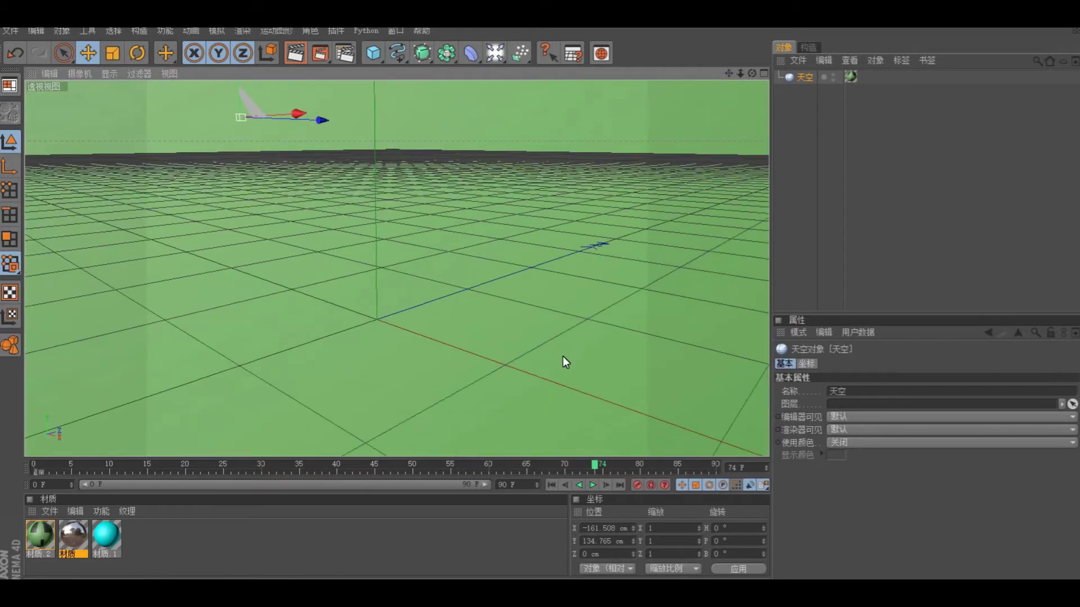
{"action": "left_click_drag", "start_coordinate": [562, 360], "coordinate": [498, 238], "text": "alt"}
{"action": "scroll", "coordinate": [499, 237], "scroll_direction": "down", "scroll_amount": 5}
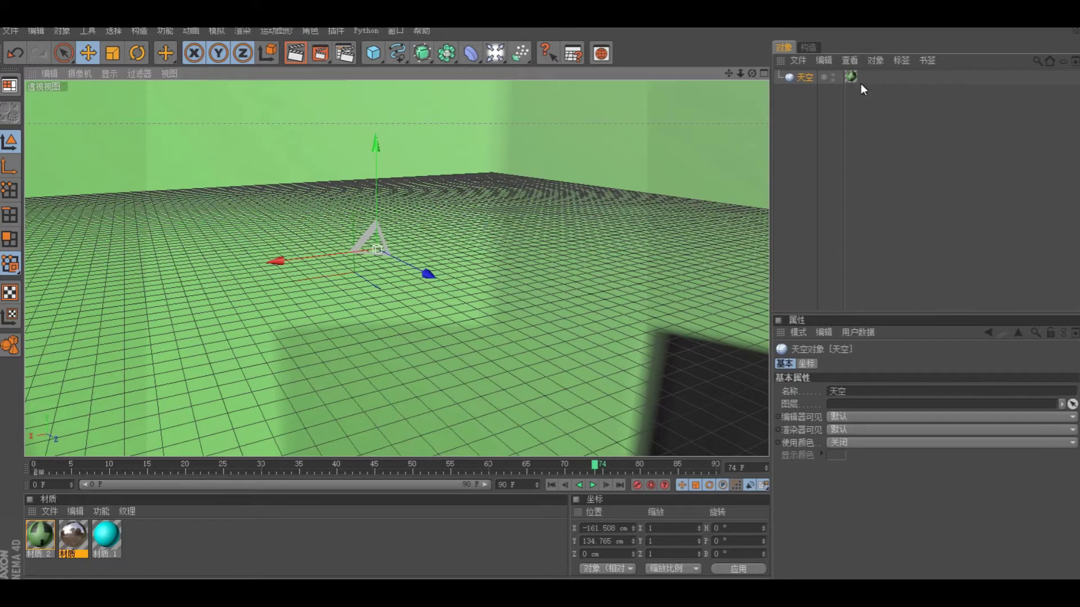
Step: Remove the green material tag from the sky and delete the sky object
{"action": "left_click", "coordinate": [851, 77]}
{"action": "key", "text": "Delete"}
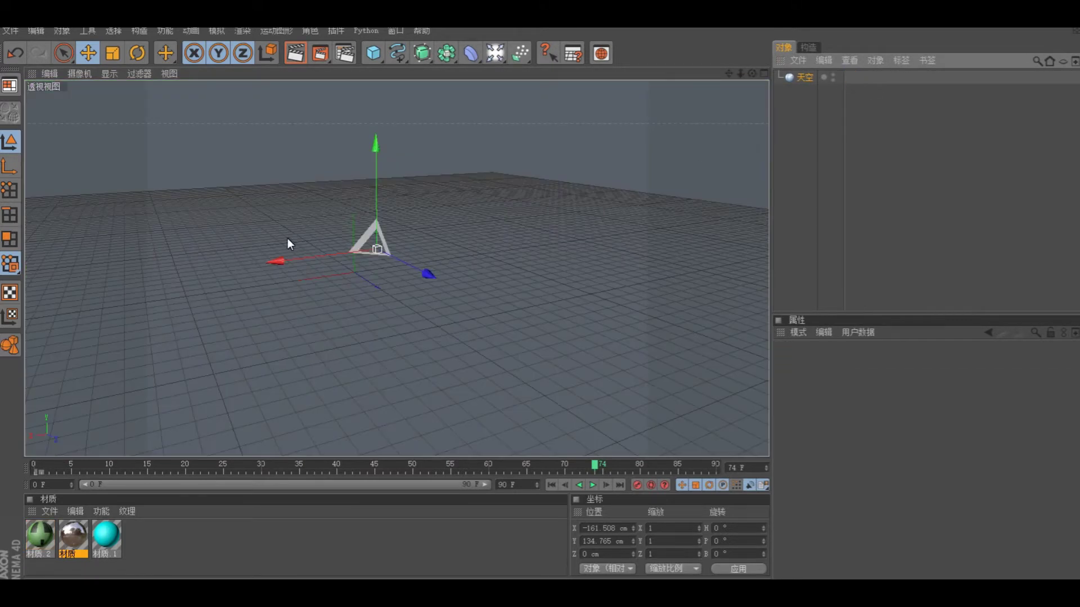
{"action": "scroll", "coordinate": [436, 261], "scroll_direction": "down", "scroll_amount": 4}
{"action": "scroll", "coordinate": [470, 254], "scroll_direction": "up", "scroll_amount": 7}
{"action": "key", "text": "Delete"}
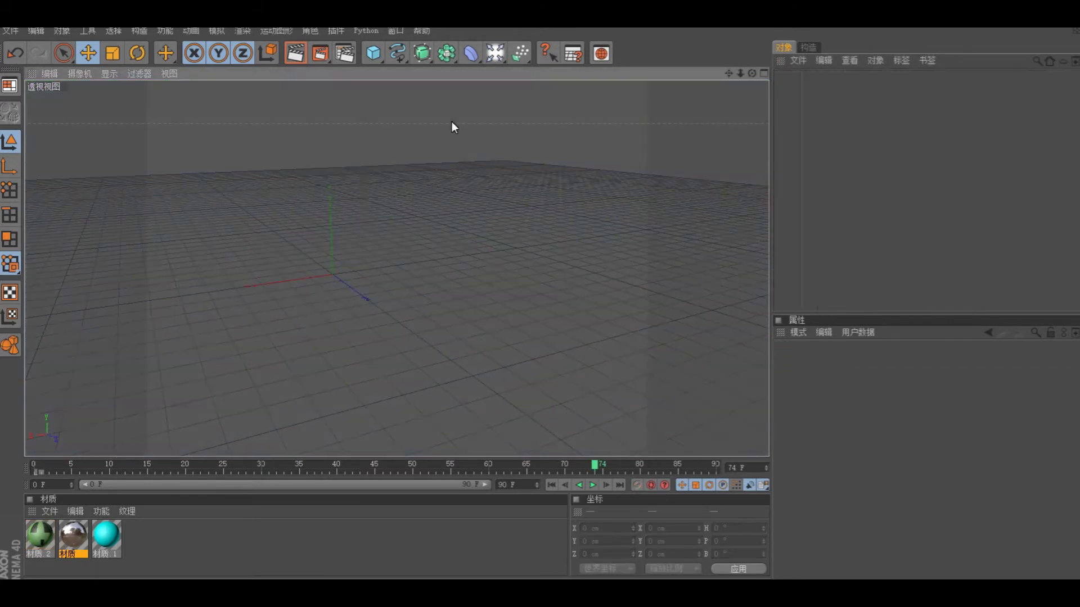
Step: Add an environment object (环境) and move it to about X -1479, Y 41 cm
{"action": "left_click", "coordinate": [495, 54]}
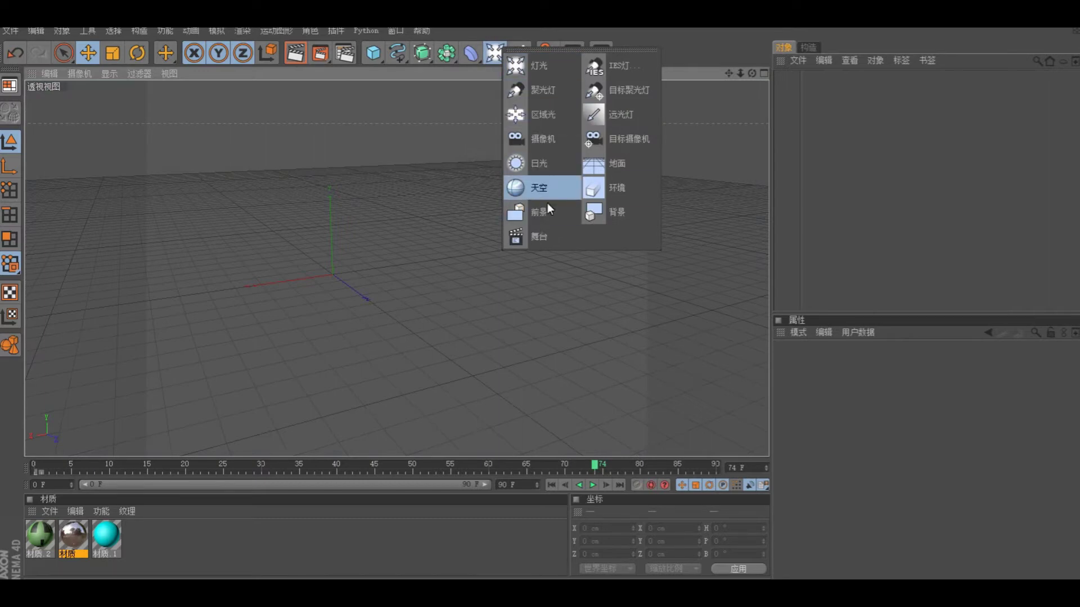
{"action": "left_click", "coordinate": [622, 190]}
{"action": "left_click_drag", "start_coordinate": [330, 190], "coordinate": [377, 177]}
{"action": "left_click_drag", "start_coordinate": [227, 279], "coordinate": [505, 242]}
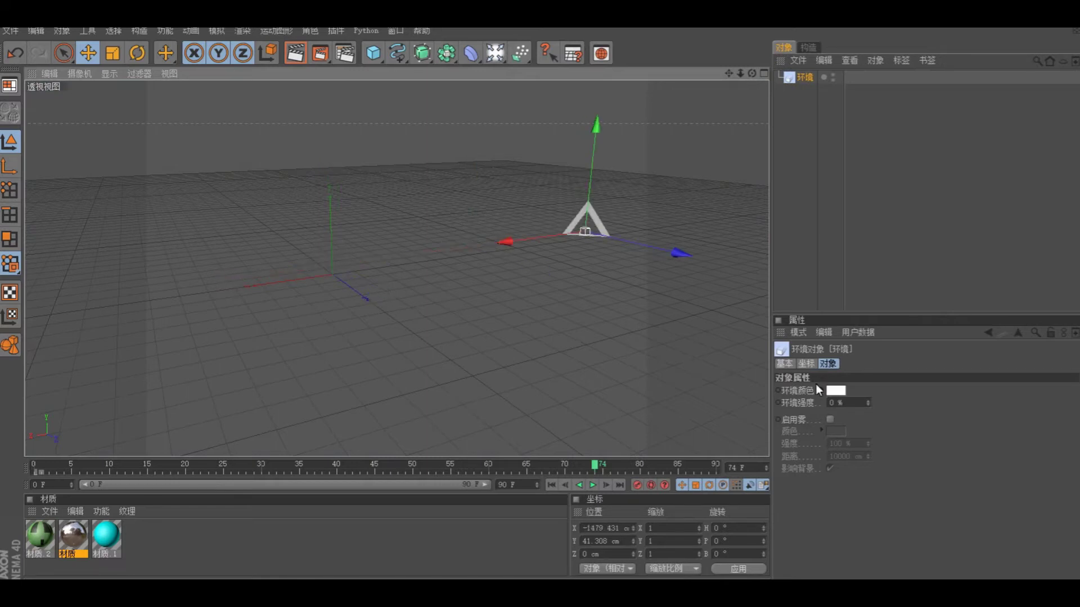
Step: Enable the environment's fog (启用雾) with a strength of 53 % and render the active view
{"action": "left_click", "coordinate": [830, 419]}
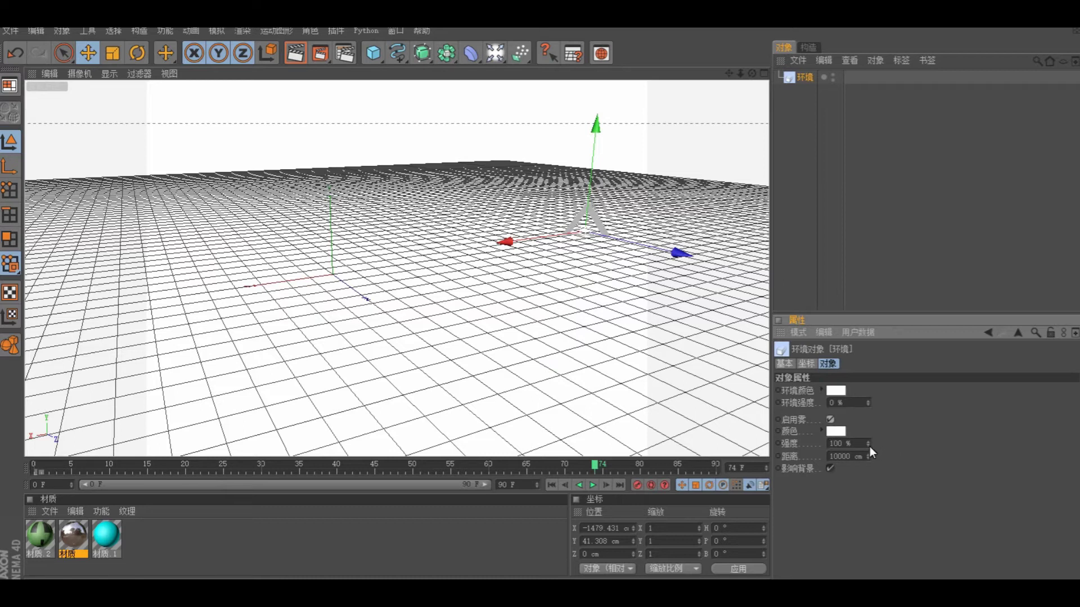
{"action": "left_click_drag", "start_coordinate": [870, 446], "coordinate": [862, 475]}
{"action": "left_click", "coordinate": [247, 35]}
{"action": "left_click", "coordinate": [264, 52]}
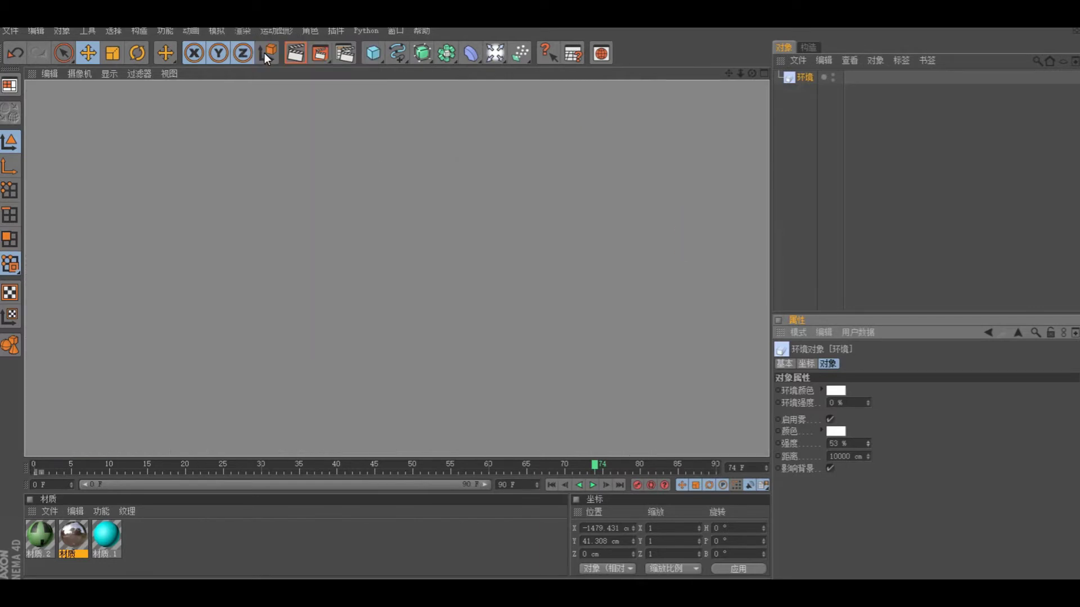
{"action": "left_click", "coordinate": [477, 214]}
{"action": "scroll", "coordinate": [411, 227], "scroll_direction": "down", "scroll_amount": 1}
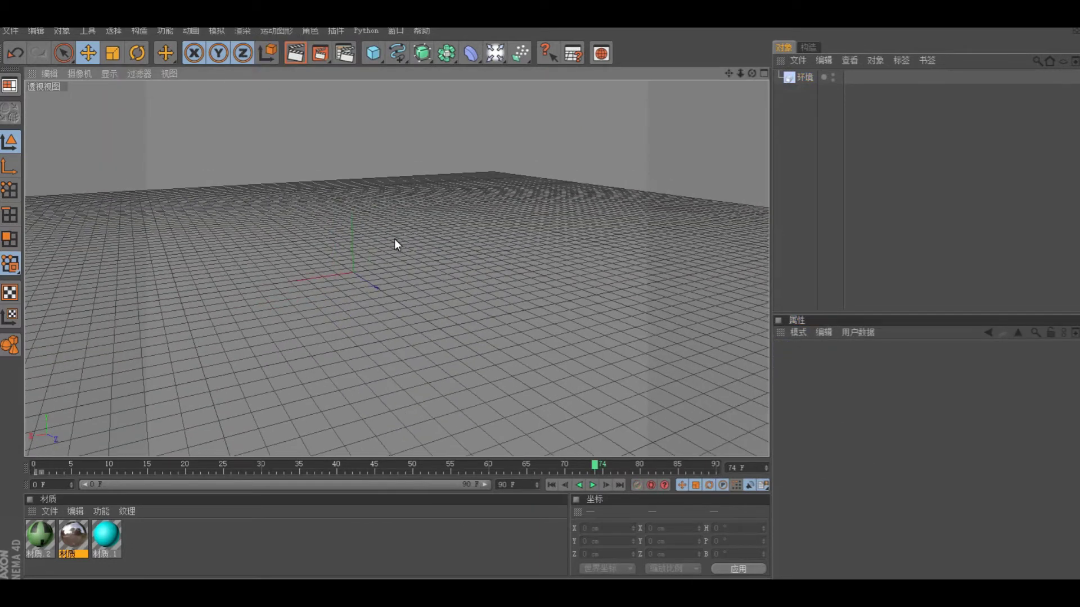
Step: Add a cube and raise it along Y to about 591 cm
{"action": "left_click_drag", "start_coordinate": [377, 52], "coordinate": [397, 66]}
{"action": "left_click_drag", "start_coordinate": [352, 169], "coordinate": [352, 73]}
{"action": "left_click_drag", "start_coordinate": [446, 233], "coordinate": [567, 187], "text": "alt"}
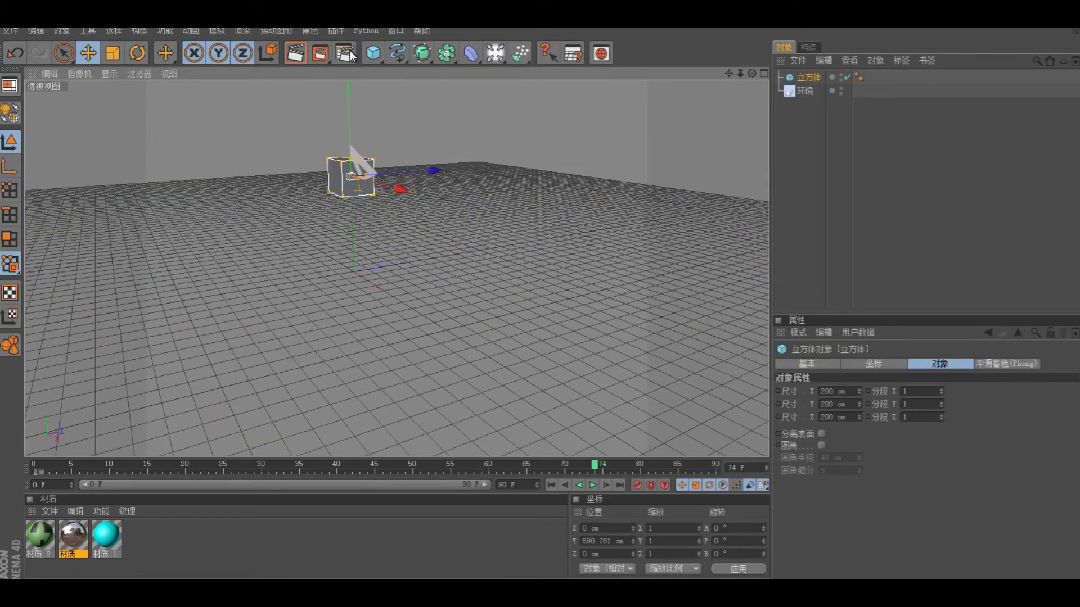
Step: Render the active view with the cube in the environment fog
{"action": "left_click", "coordinate": [408, 145]}
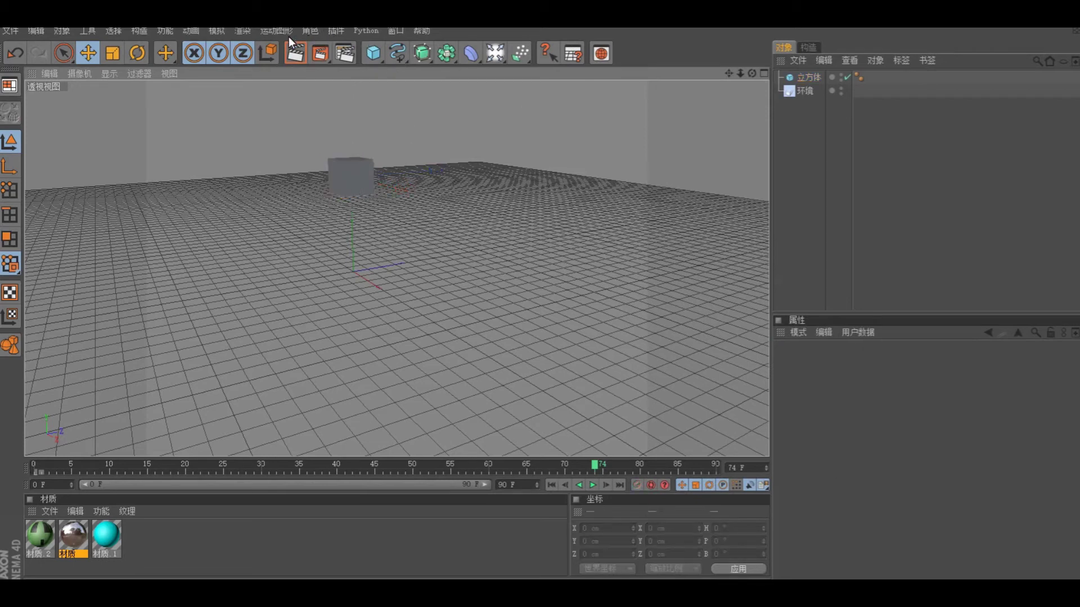
{"action": "left_click", "coordinate": [246, 32]}
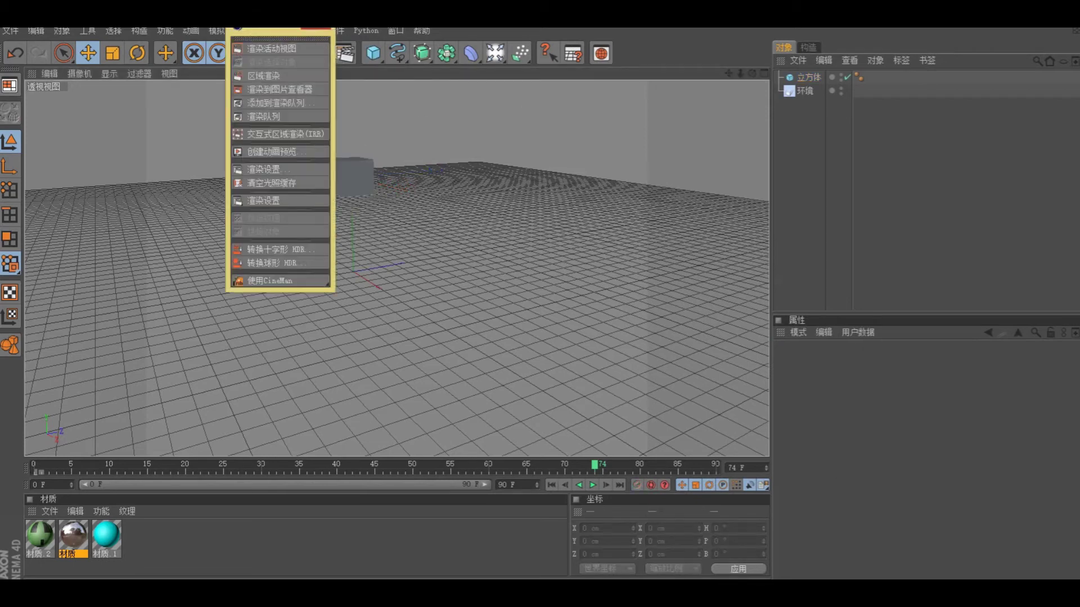
{"action": "left_click", "coordinate": [247, 32]}
{"action": "left_click", "coordinate": [262, 50]}
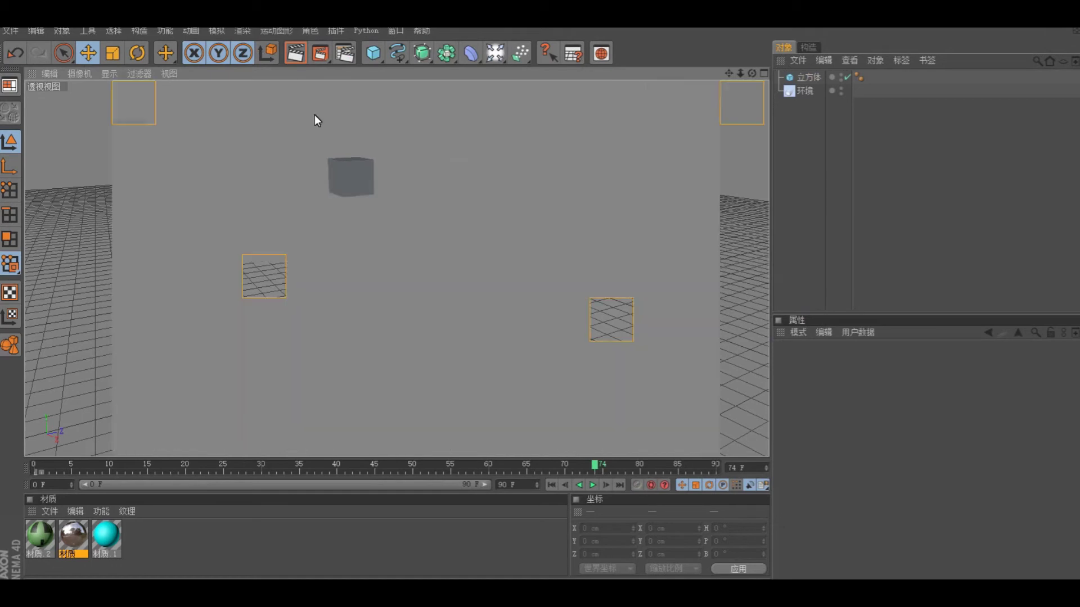
{"action": "left_click", "coordinate": [397, 217]}
Step: Switch from the perspective view to a maximised top view
{"action": "mouse_move", "coordinate": [505, 303]}
{"action": "left_mouse_down", "text": "alt"}
{"action": "mouse_move", "coordinate": [506, 315]}
{"action": "mouse_move", "coordinate": [509, 292]}
{"action": "mouse_move", "coordinate": [511, 304]}
{"action": "left_mouse_up", "text": "alt"}
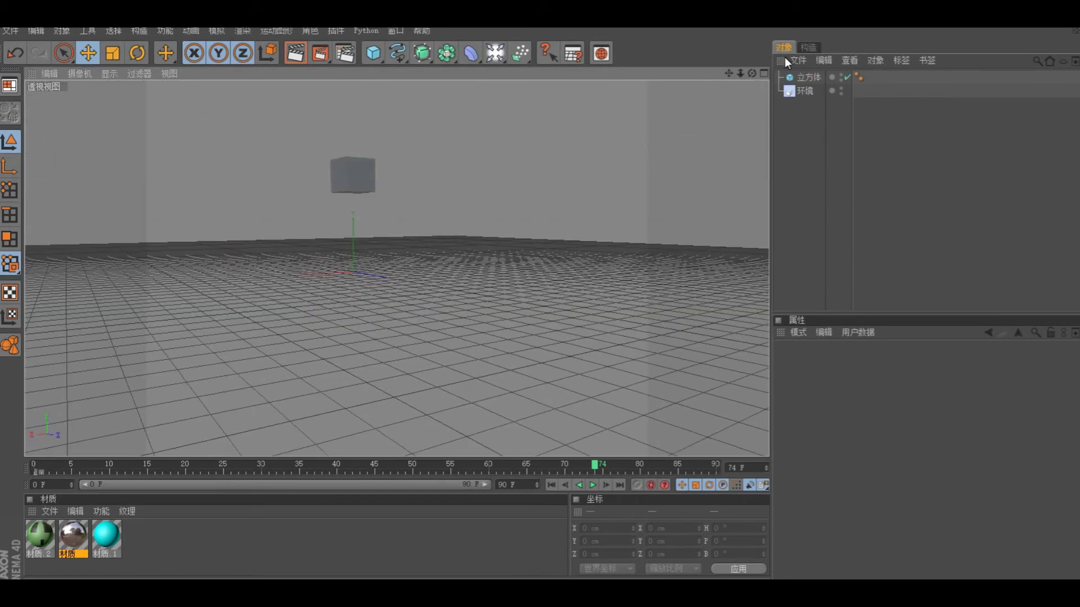
{"action": "left_click", "coordinate": [765, 75]}
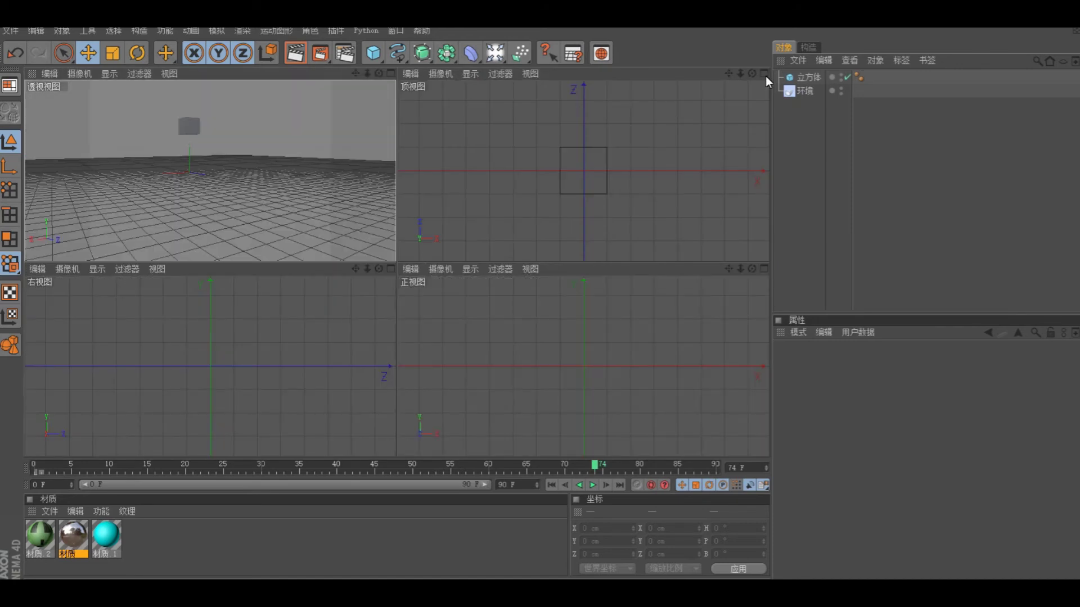
{"action": "left_click", "coordinate": [764, 74]}
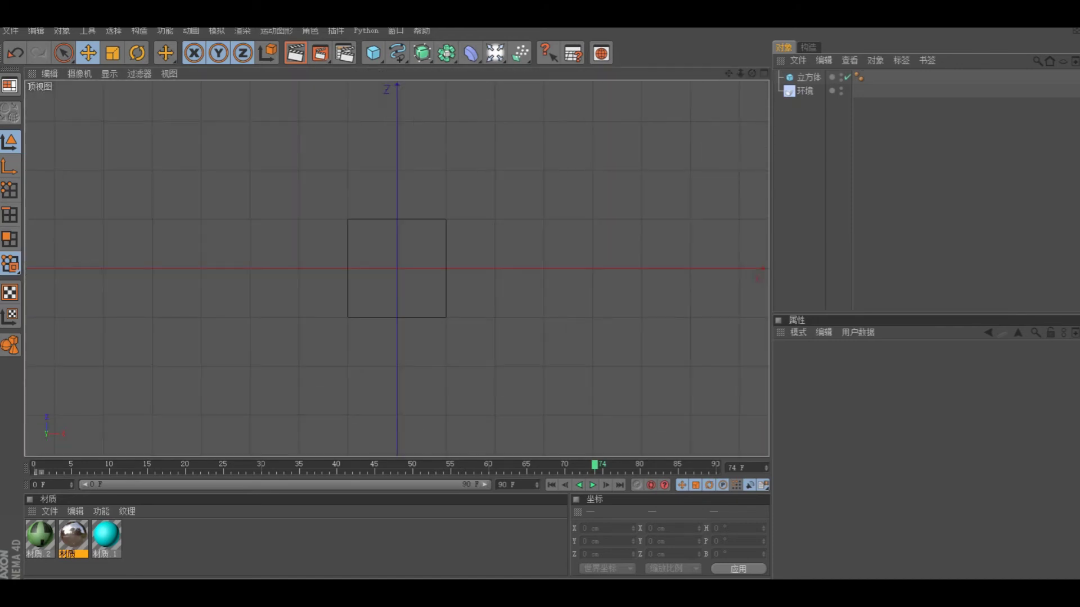